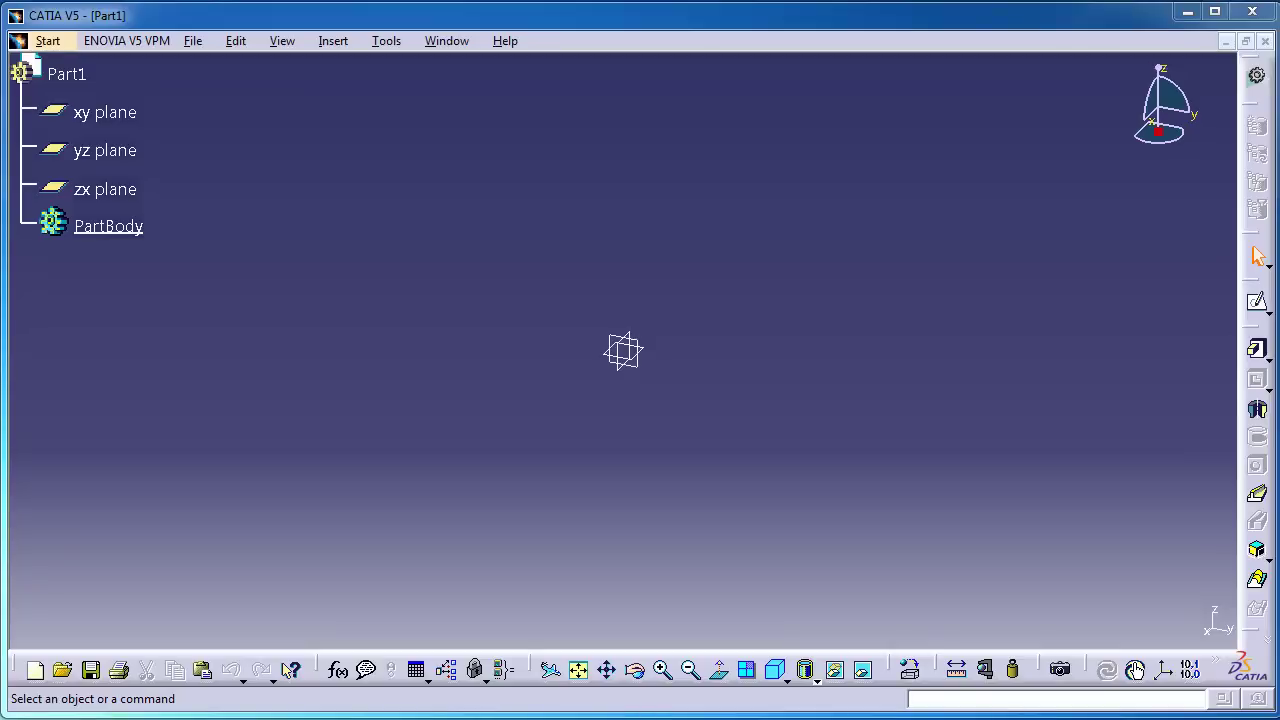
- Select the xy plane and open a new sketch on it in the Sketcher
click(118, 113)
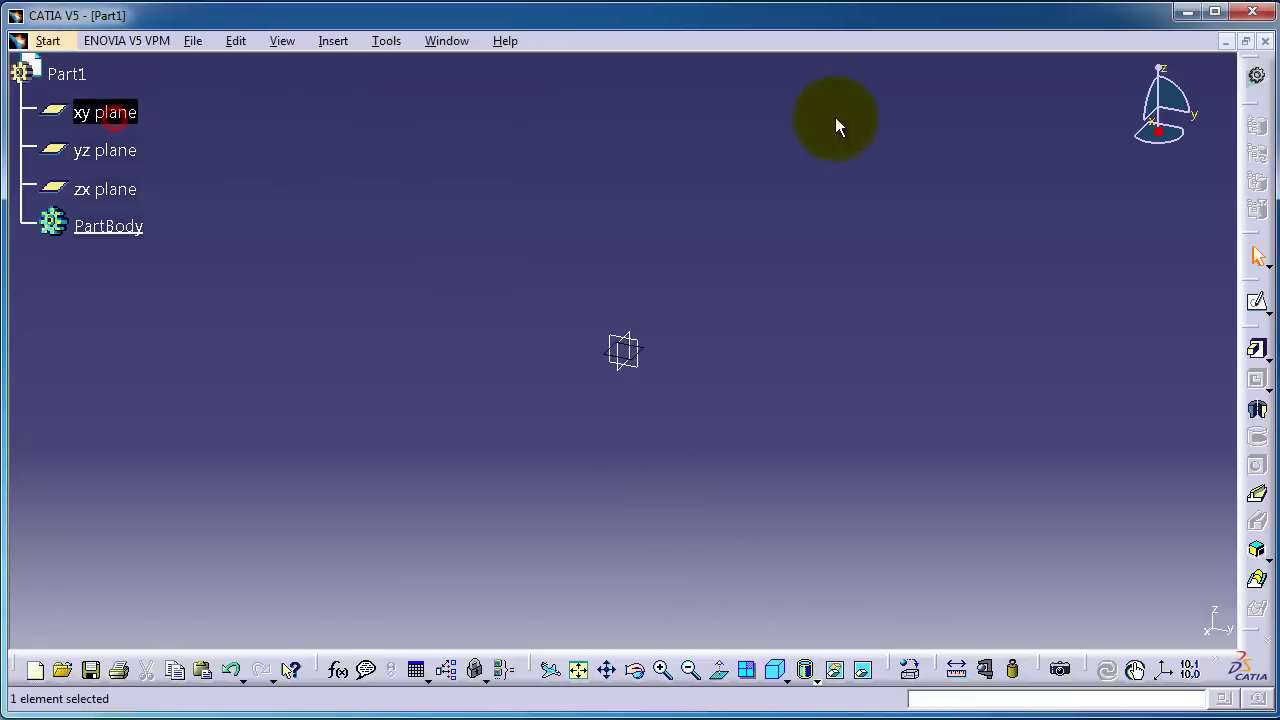
click(1256, 300)
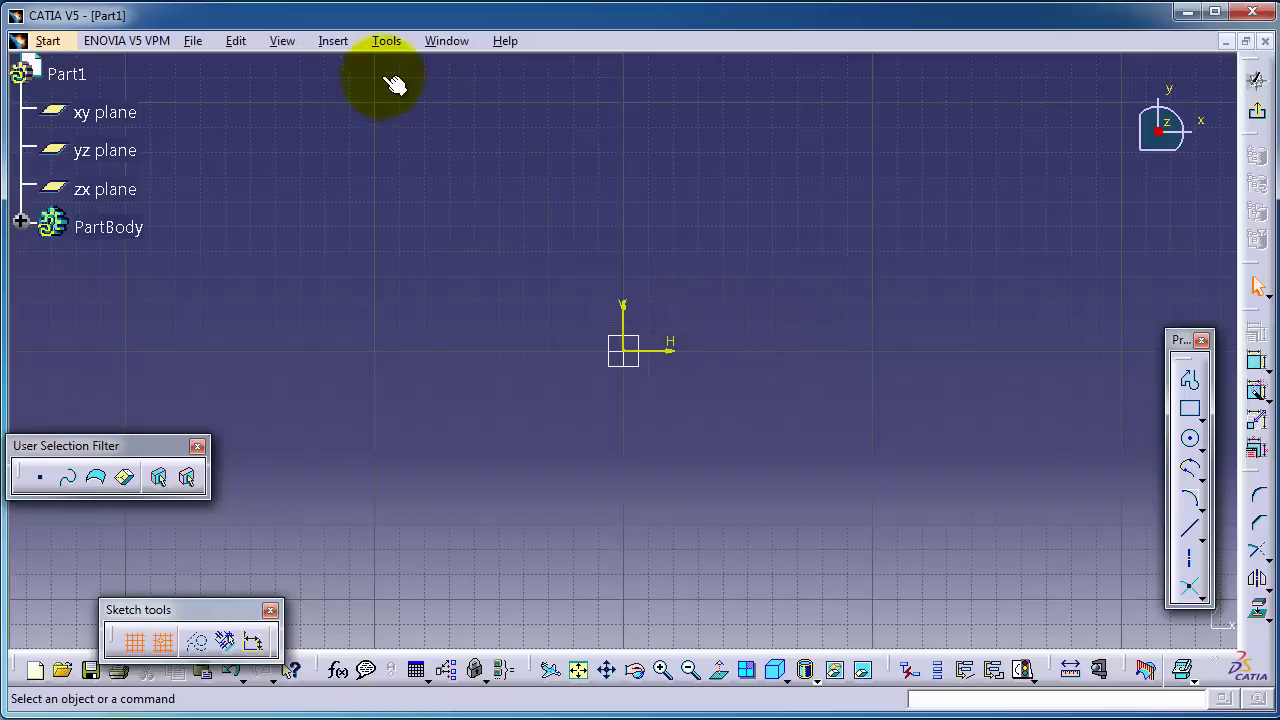
- Show the Insert > Operation submenu listing Corner, Chamfer, Relimitations and Transformation
click(336, 42)
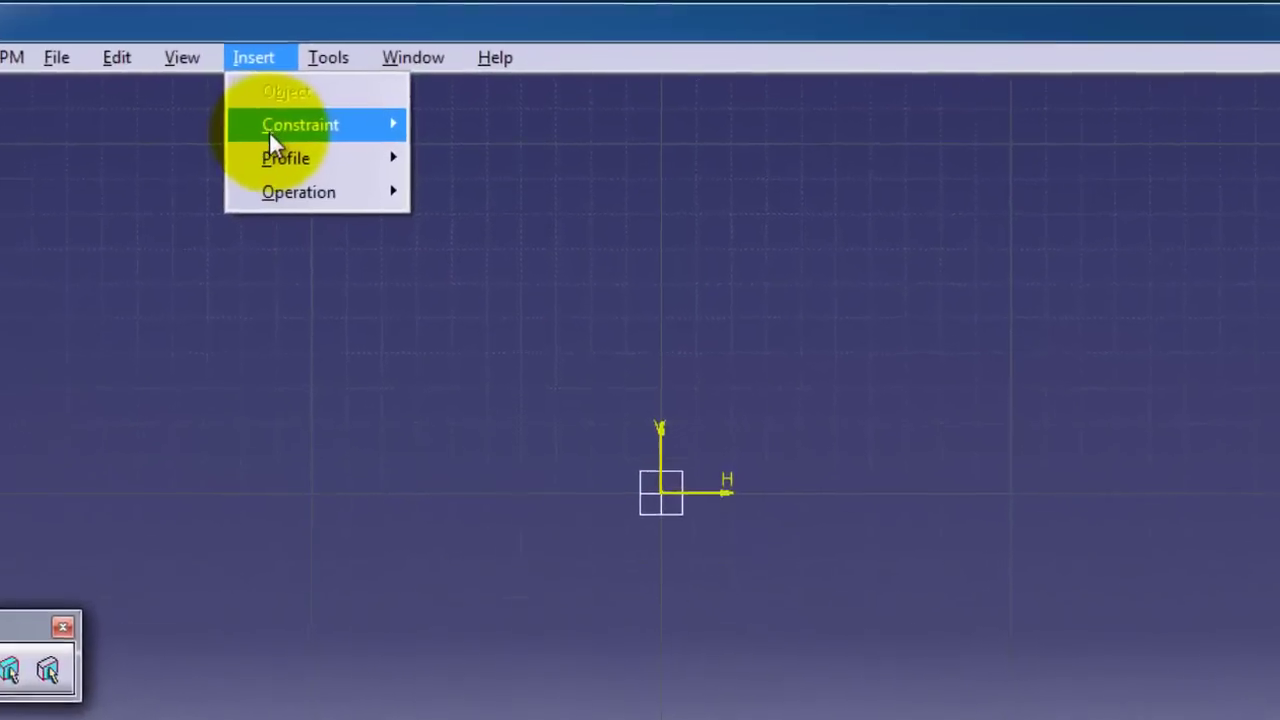
mouse_move(344, 92)
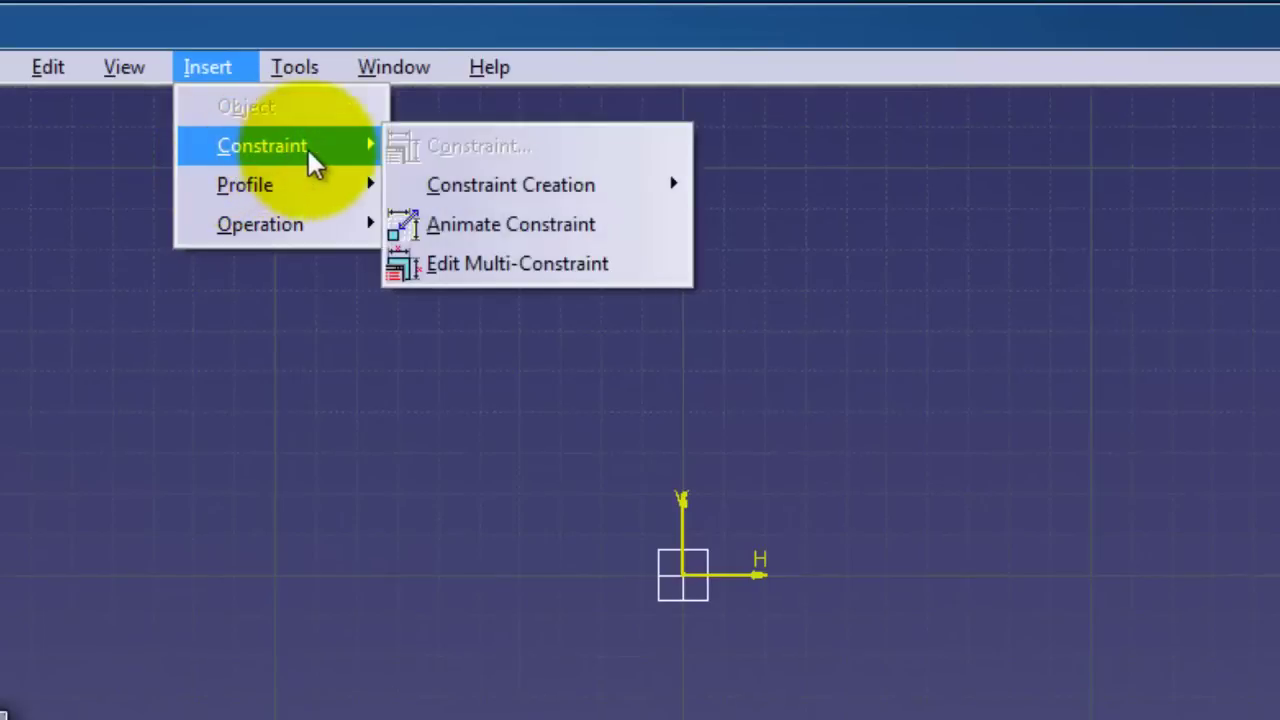
mouse_move(455, 192)
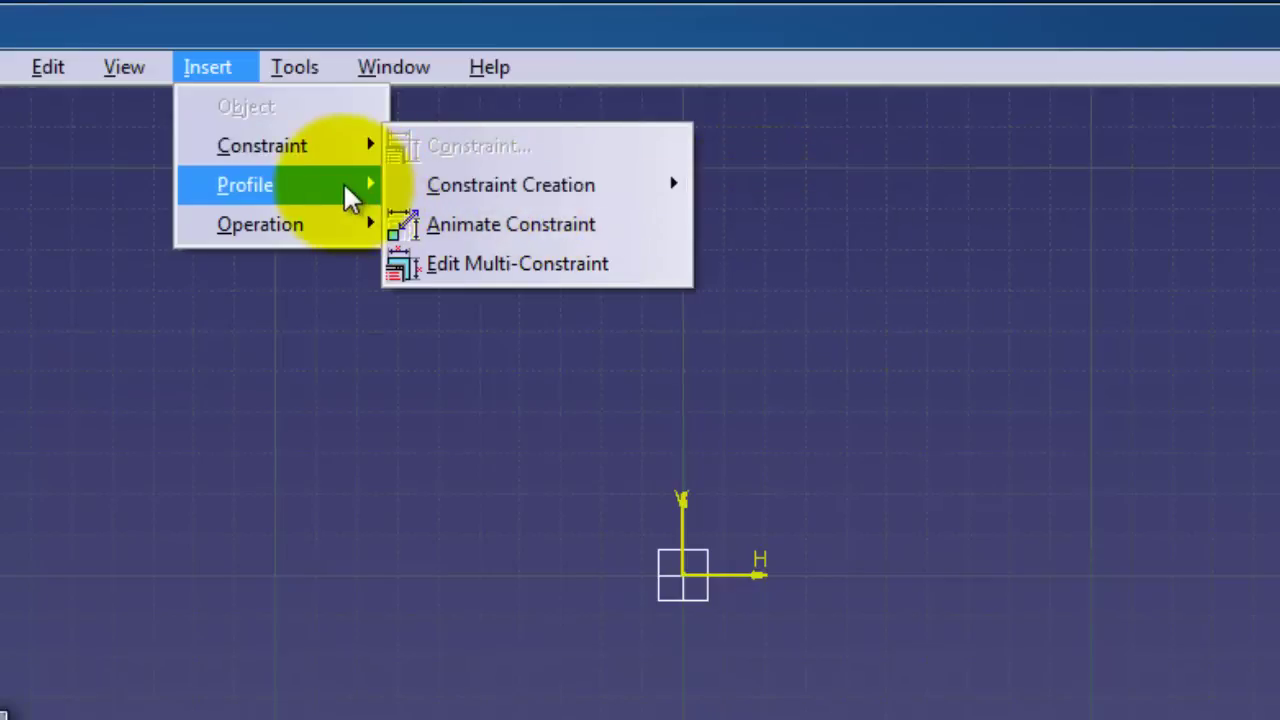
mouse_move(350, 195)
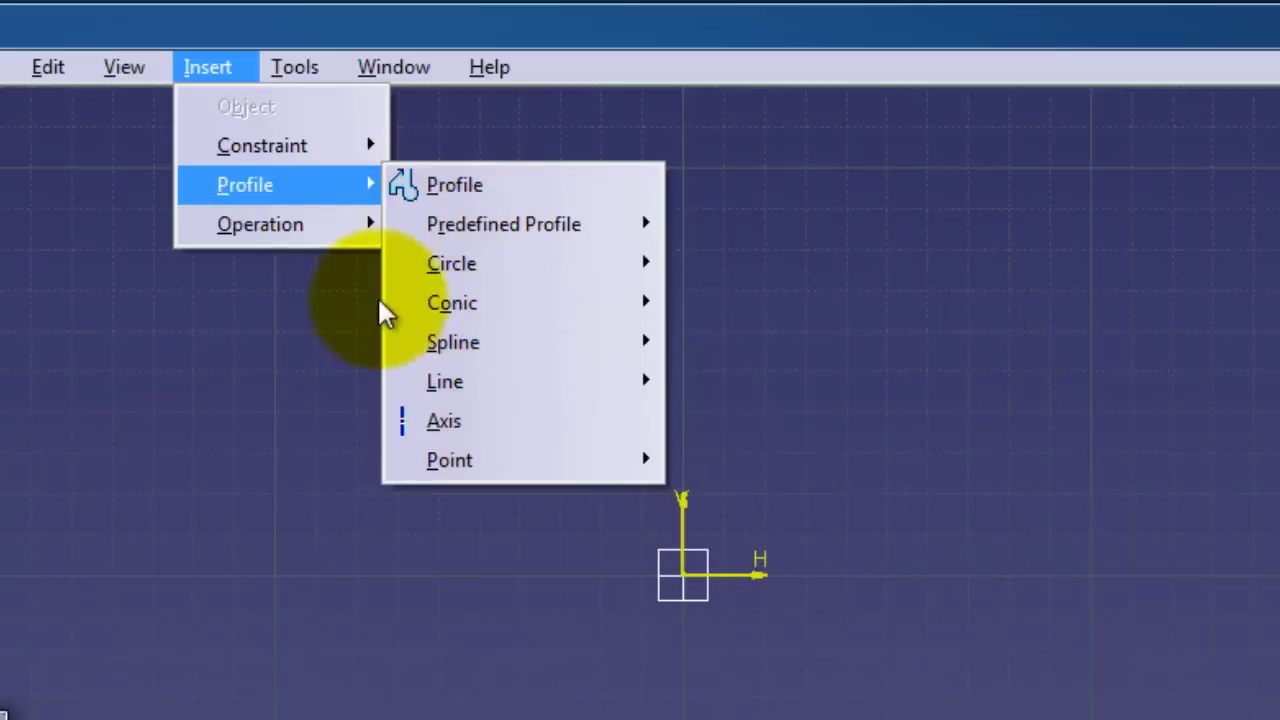
mouse_move(338, 230)
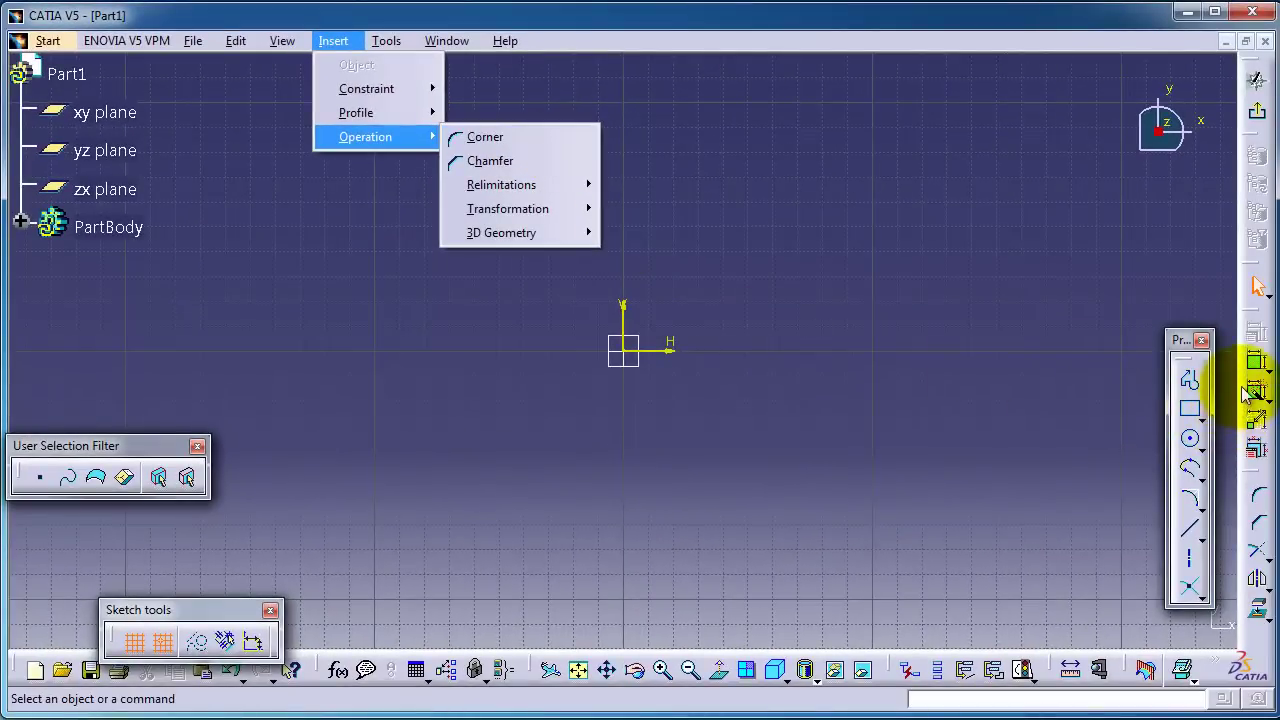
- Draw a rectangle from the origin to the corner at 120, 80
click(1189, 408)
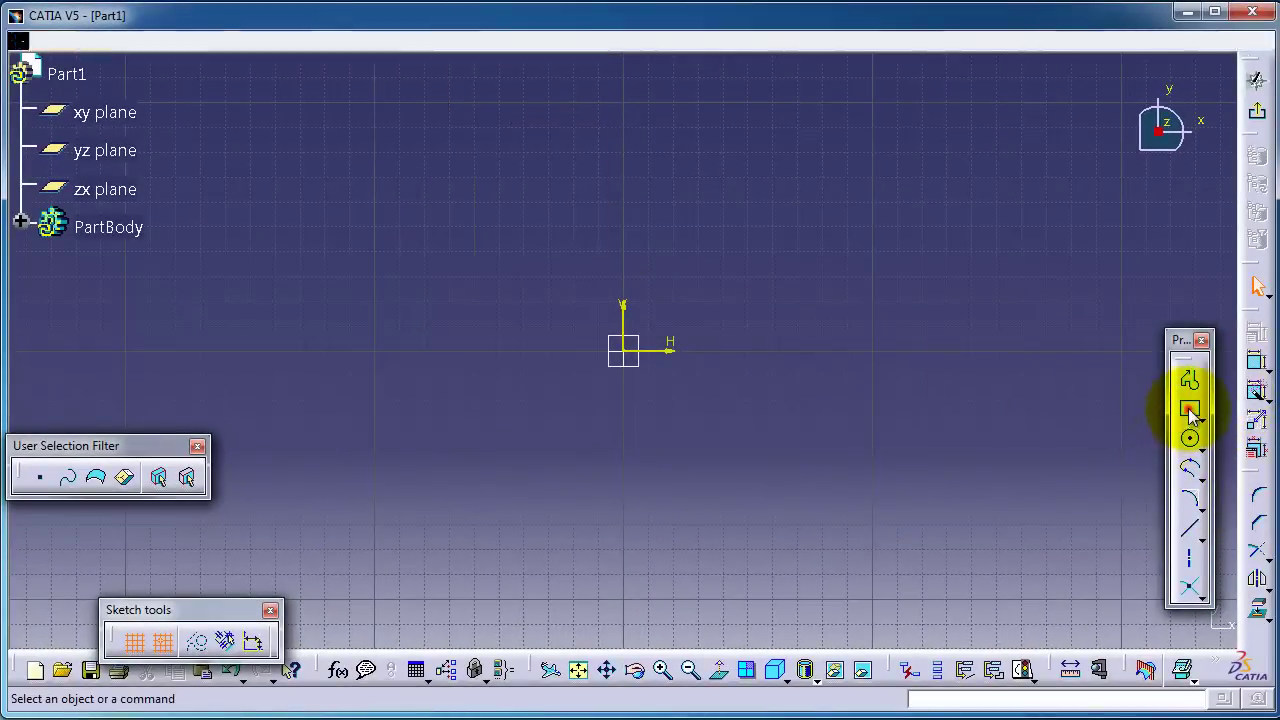
click(628, 352)
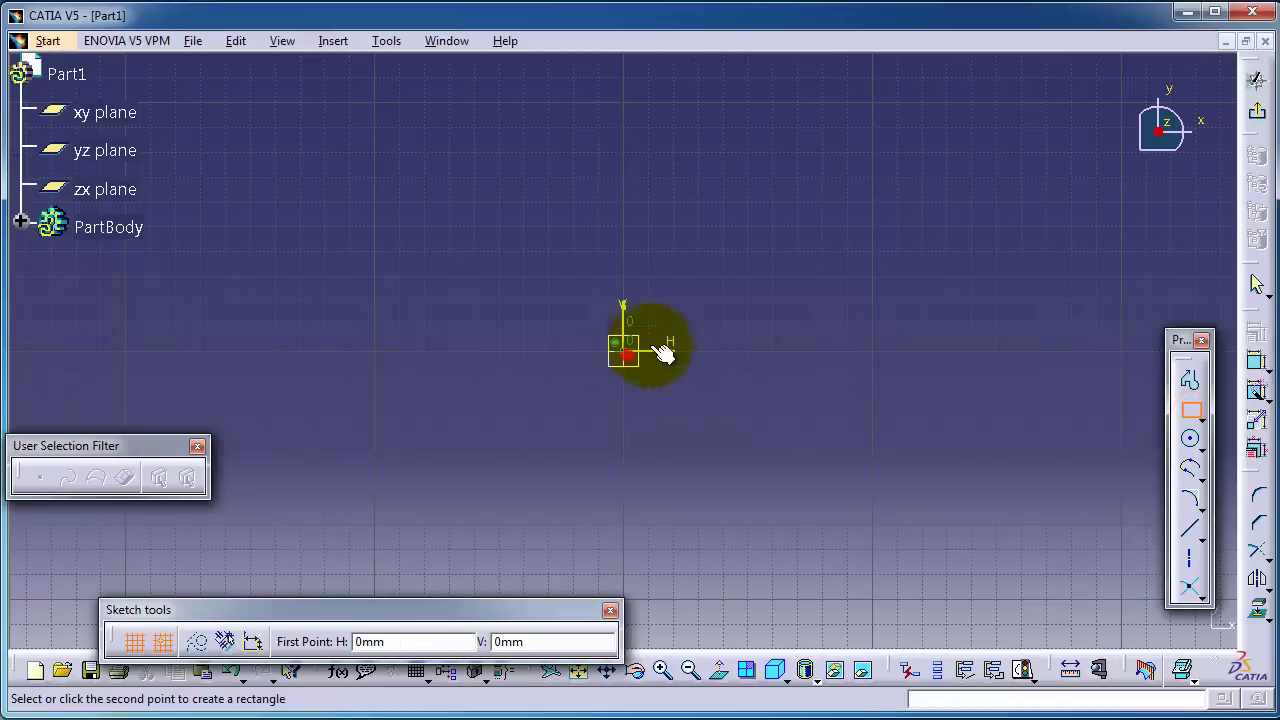
click(921, 153)
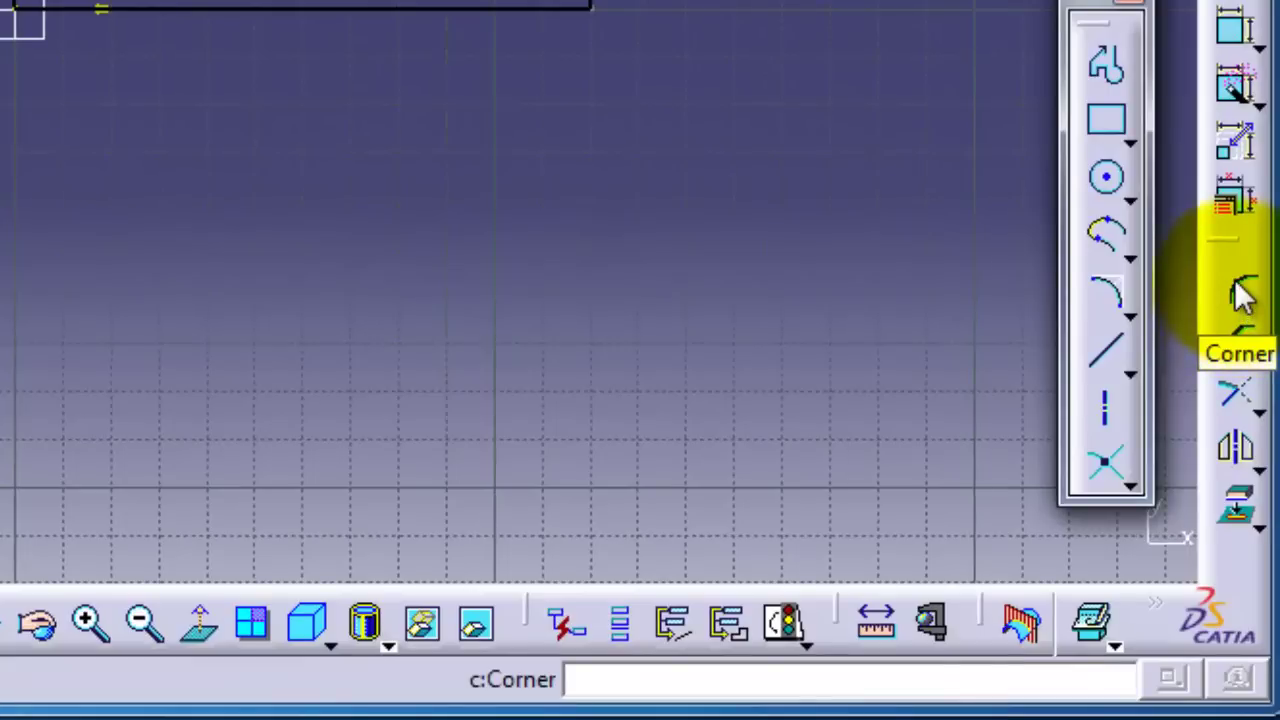
- Round the rectangle's top-left corner between its top and left lines
click(1240, 290)
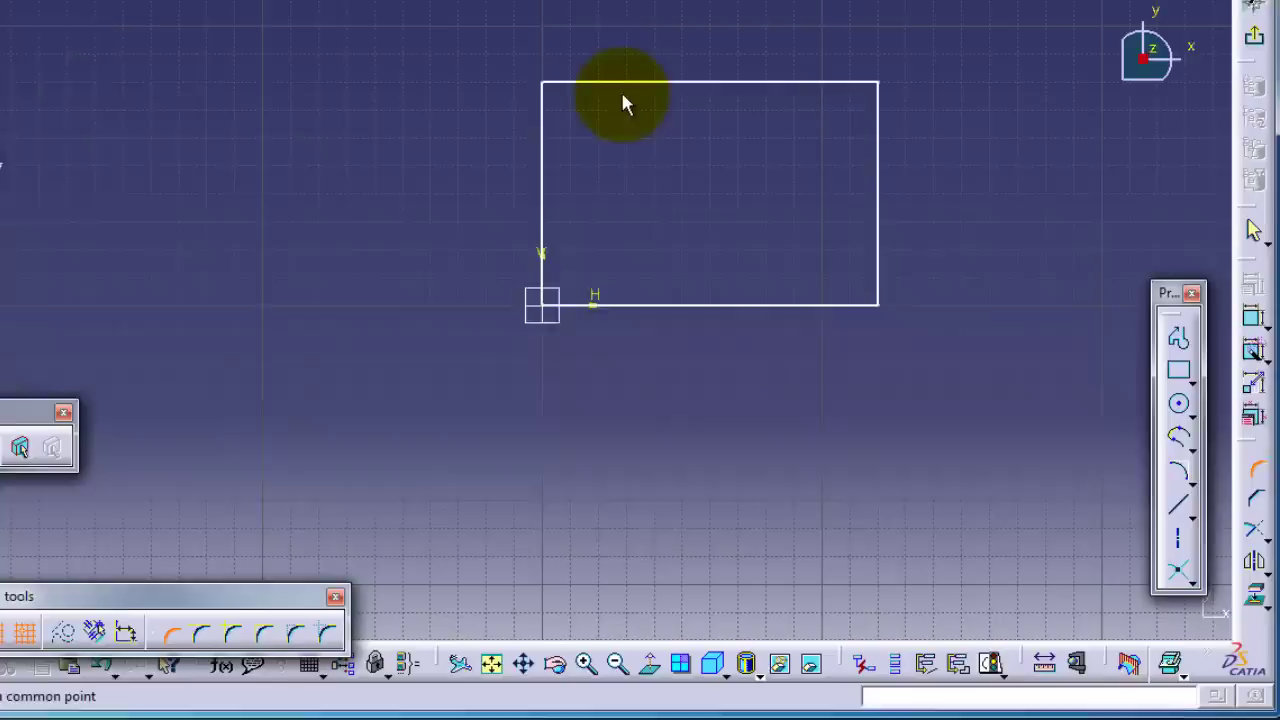
click(687, 155)
click(626, 185)
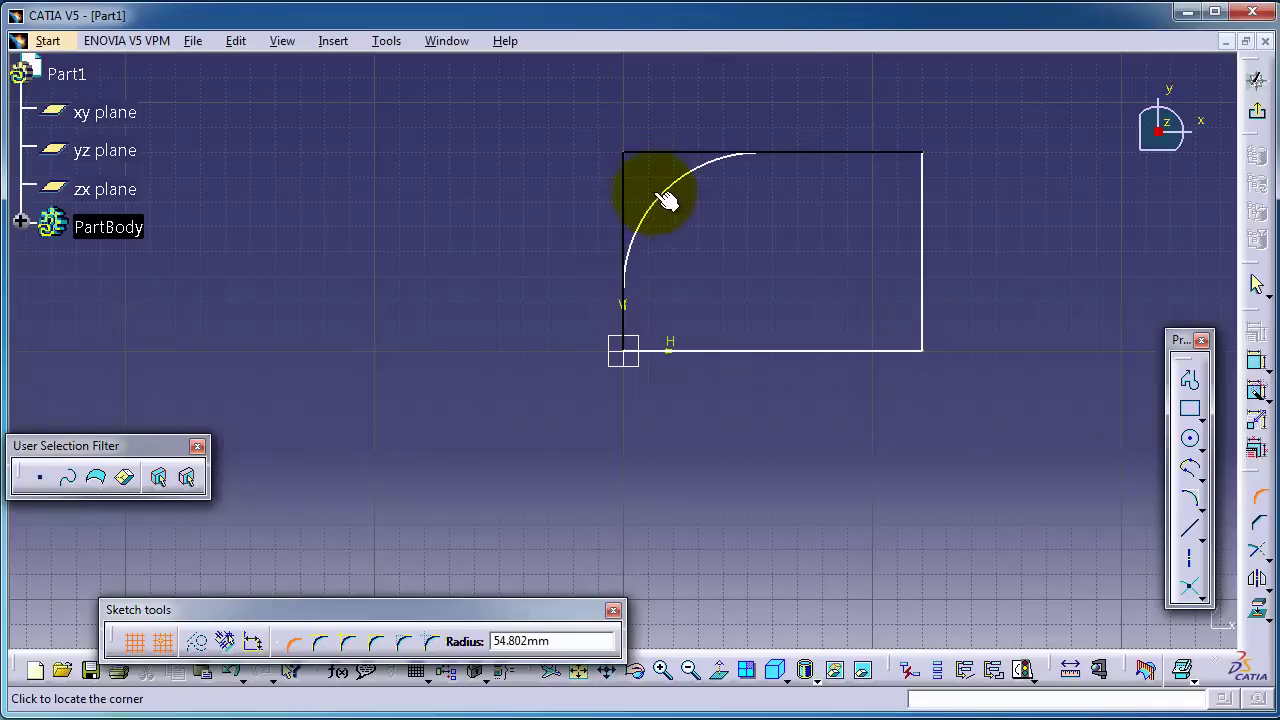
click(648, 180)
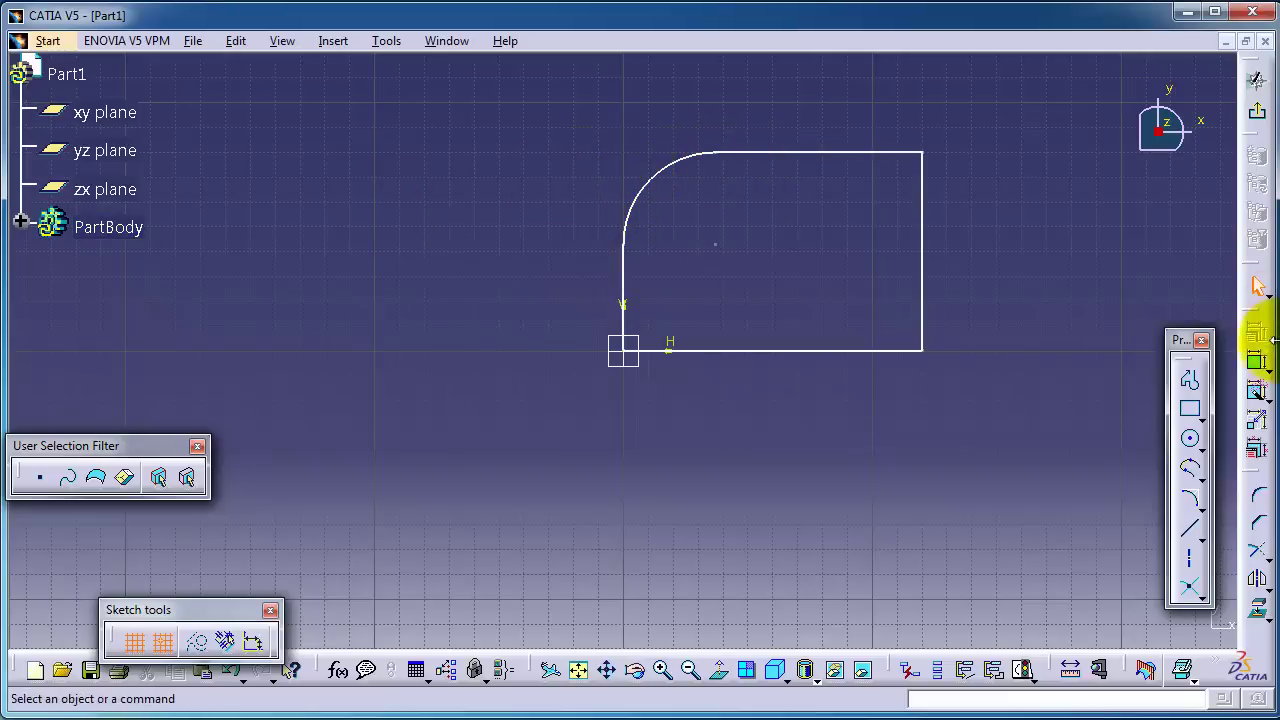
- Dimension the top-left corner arc and change its radius from R37.093 to 20 mm
click(1255, 388)
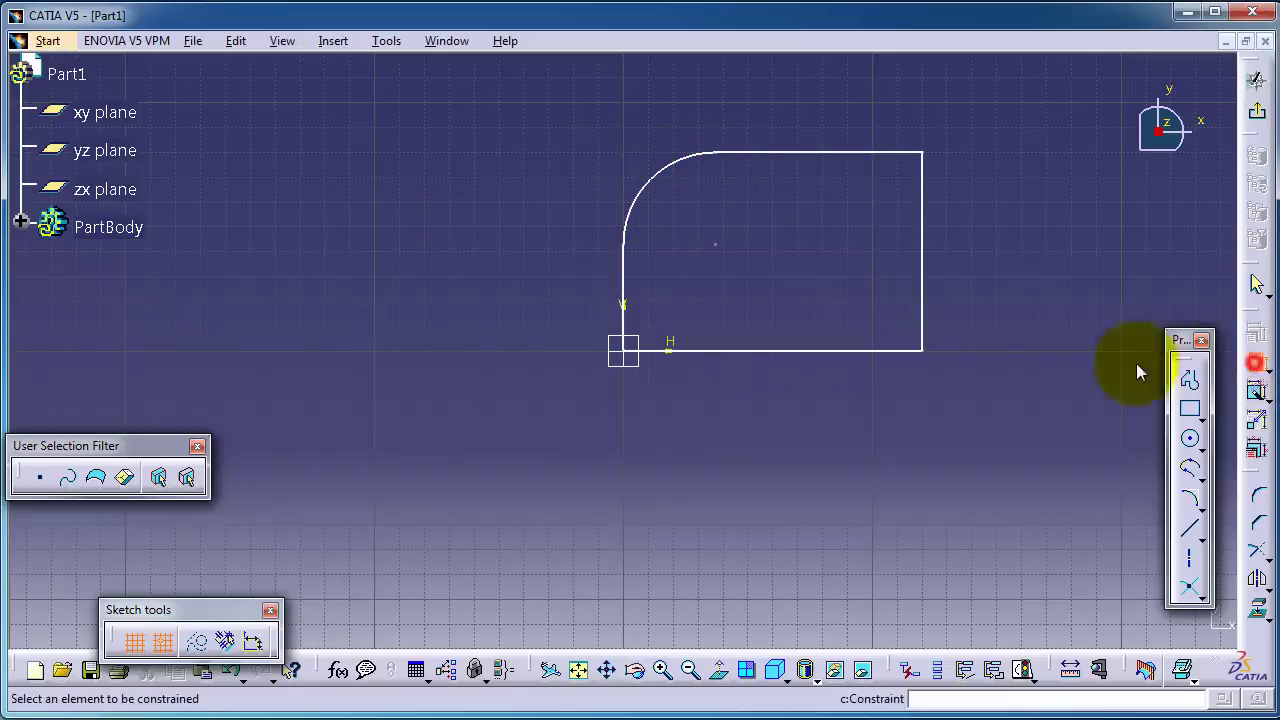
click(653, 182)
click(679, 197)
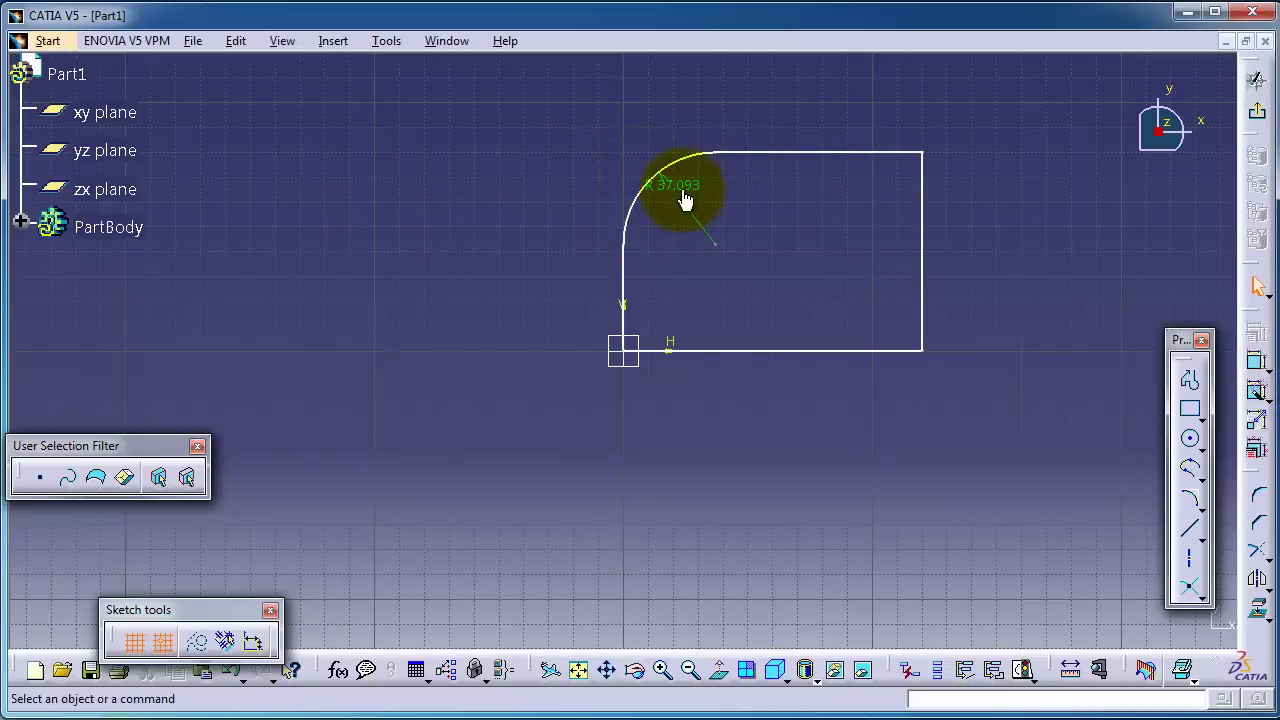
double_click(686, 190)
text(20)
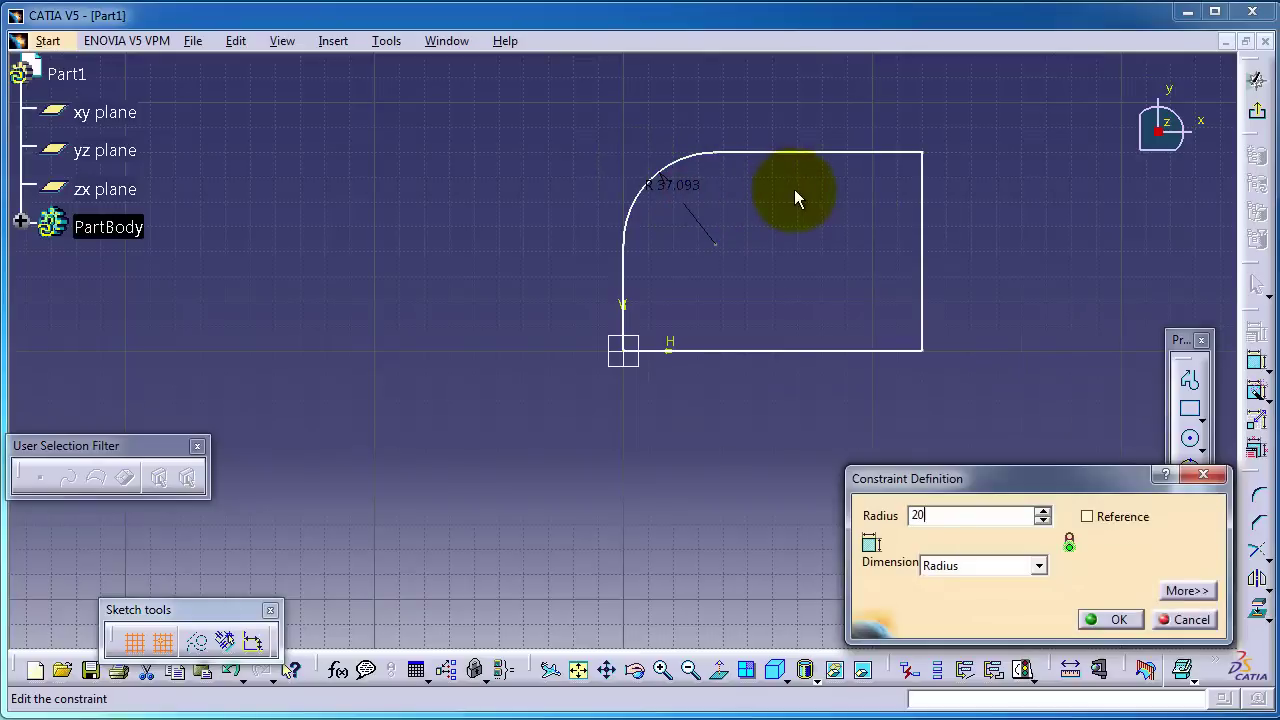
key(Return)
middle_drag(875, 453, 717, 366)
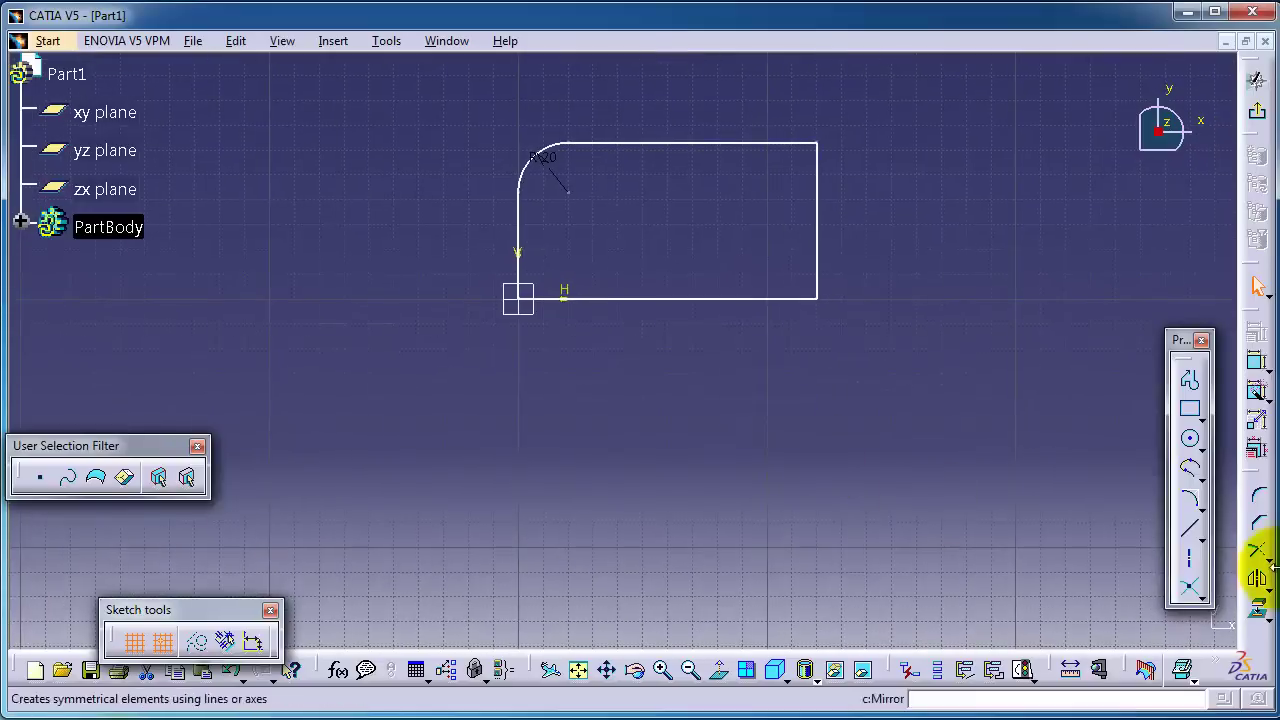
- Round the top-right corner with Trim First Element, trimming only the top line
click(1257, 493)
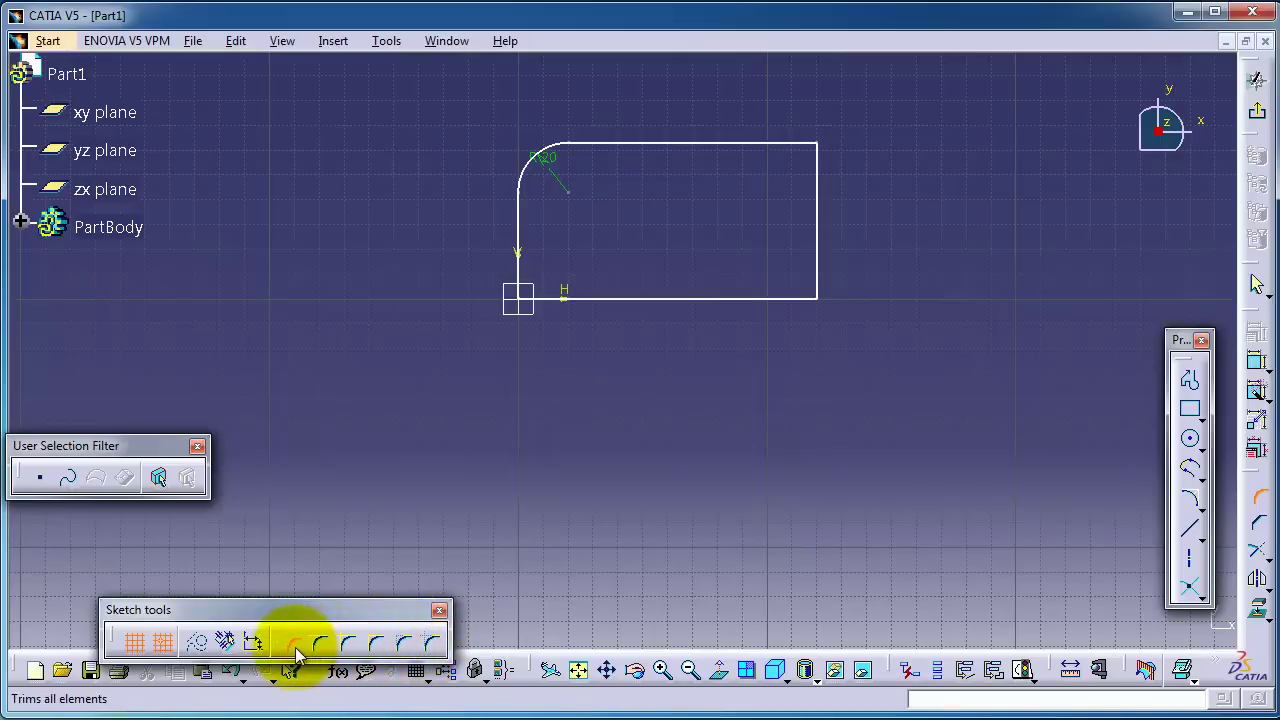
click(400, 611)
drag(400, 611, 438, 548)
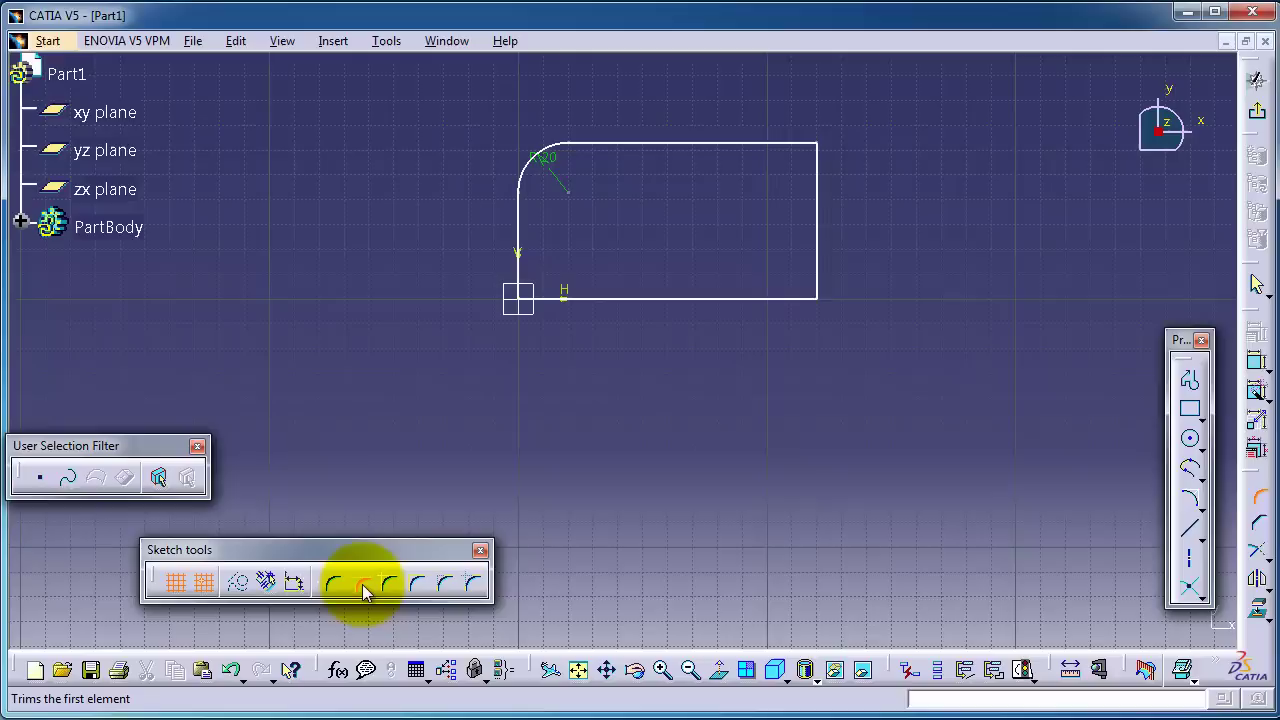
click(363, 586)
click(784, 143)
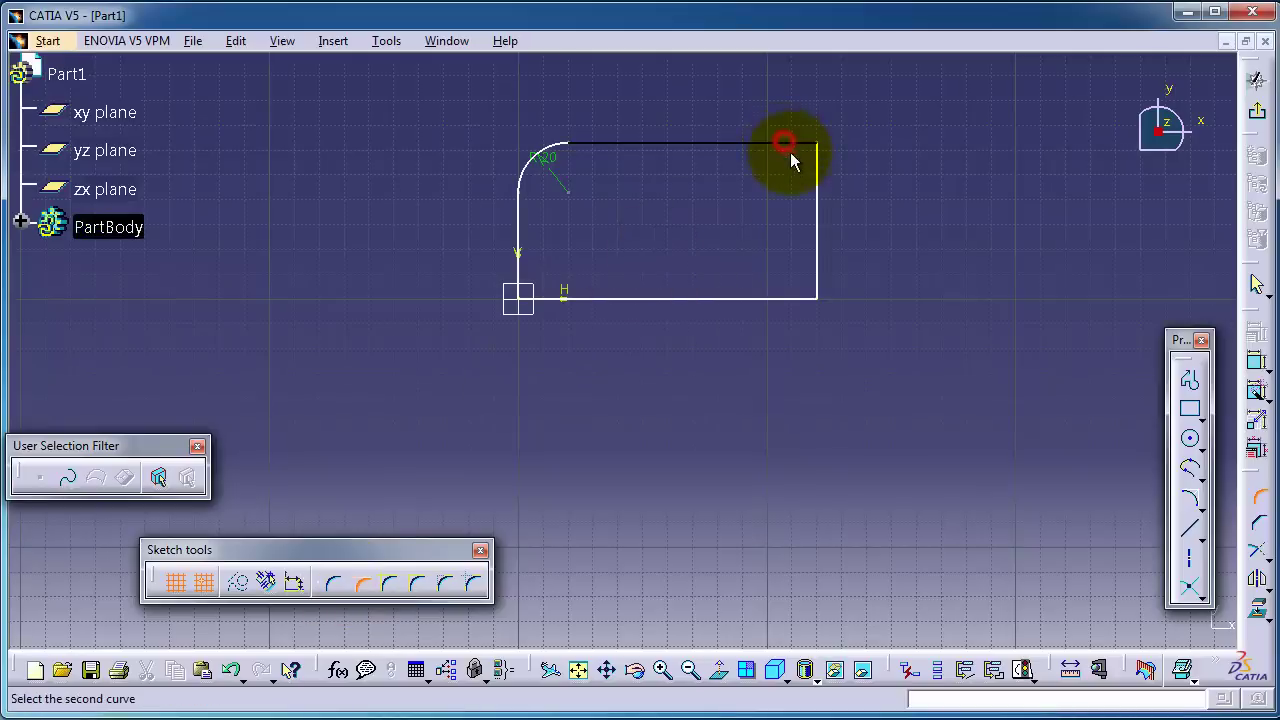
click(815, 175)
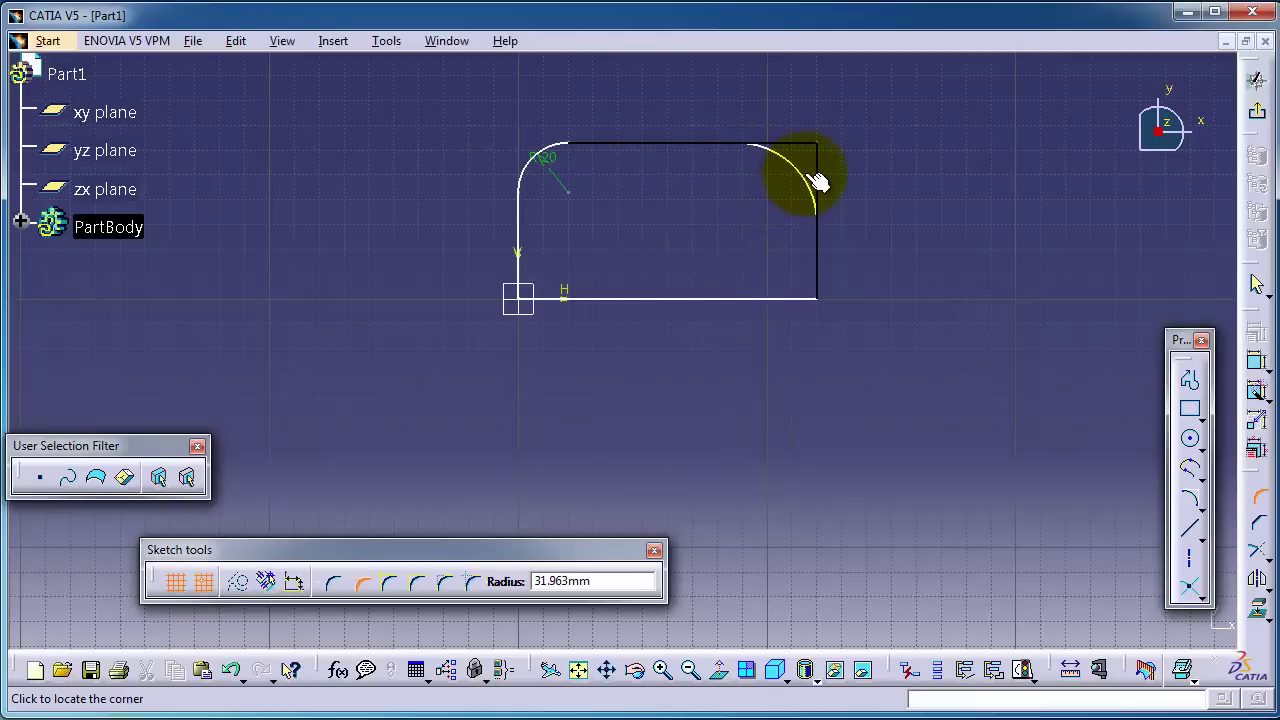
click(804, 174)
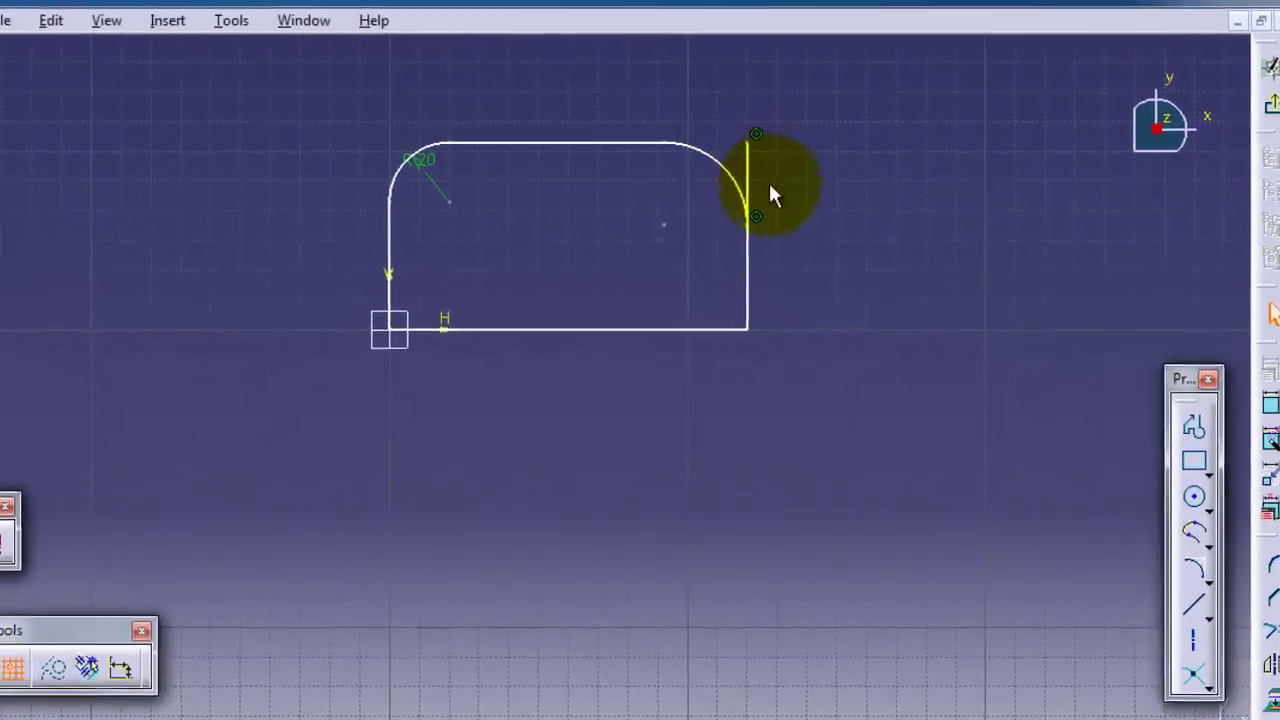
middle_drag(763, 204, 743, 214)
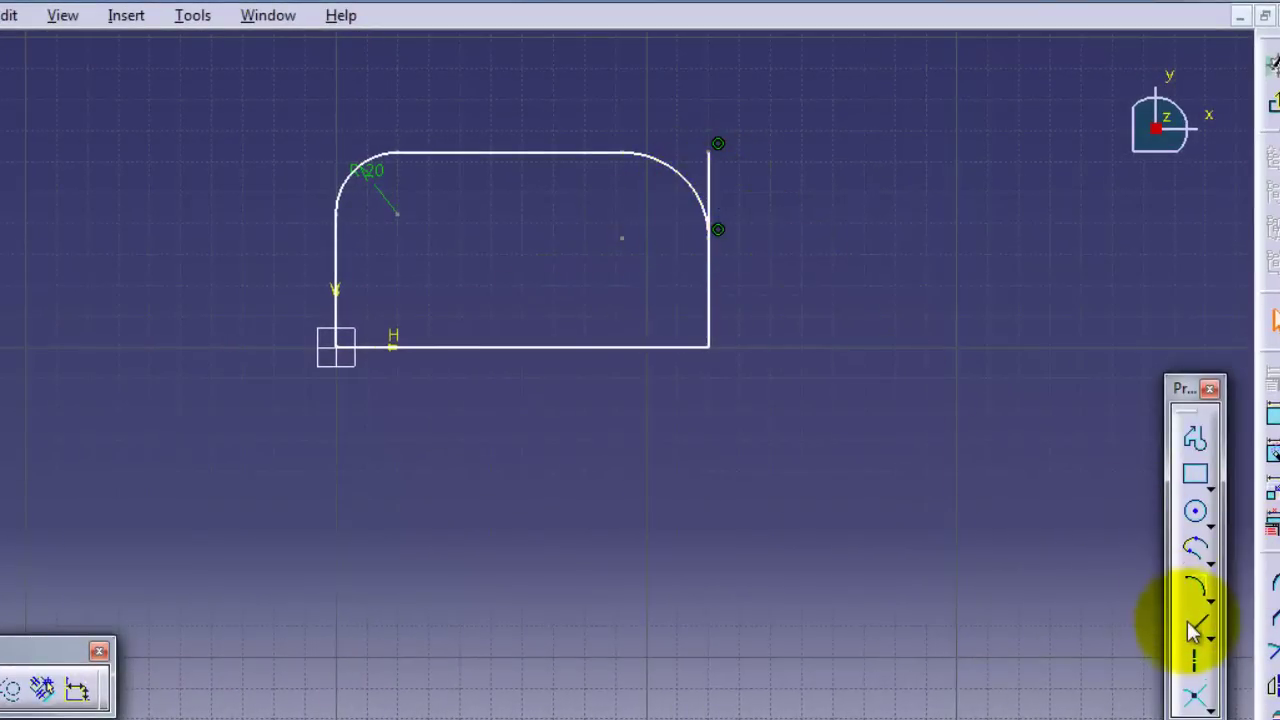
- Fillet the bottom-left corner with No Trim, keeping the left and bottom lines whole
click(1272, 578)
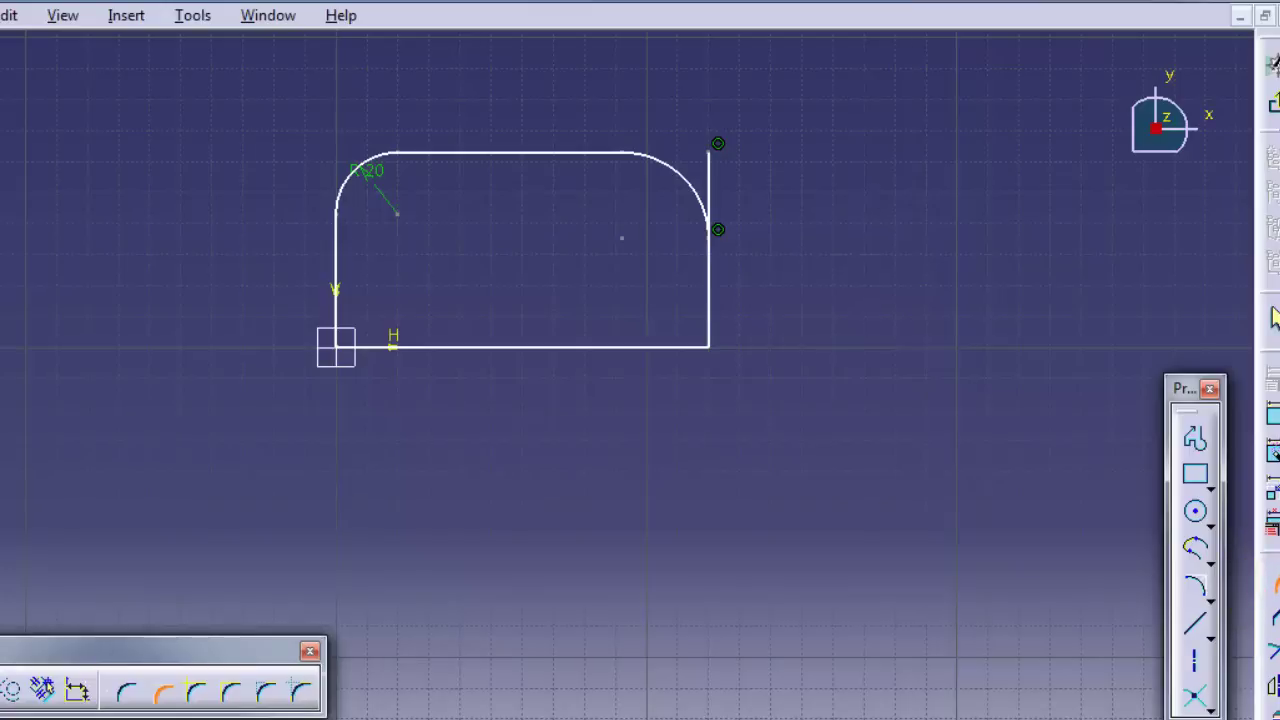
click(160, 692)
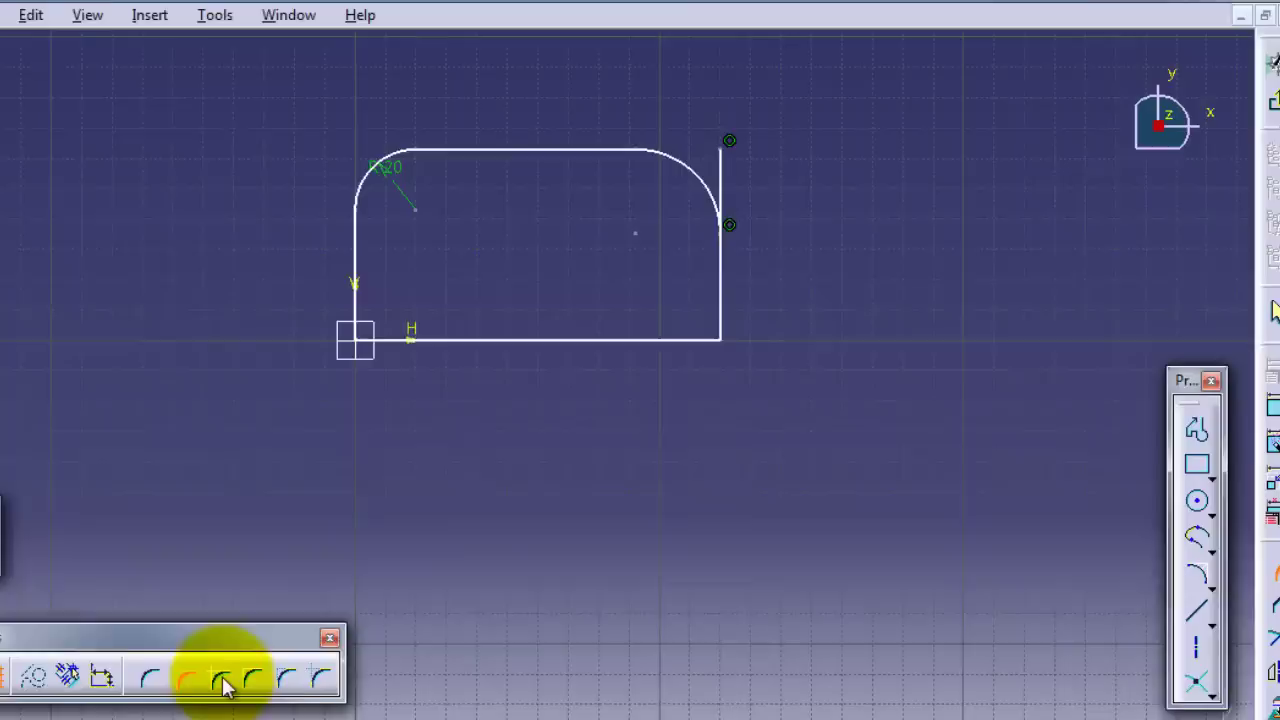
click(200, 695)
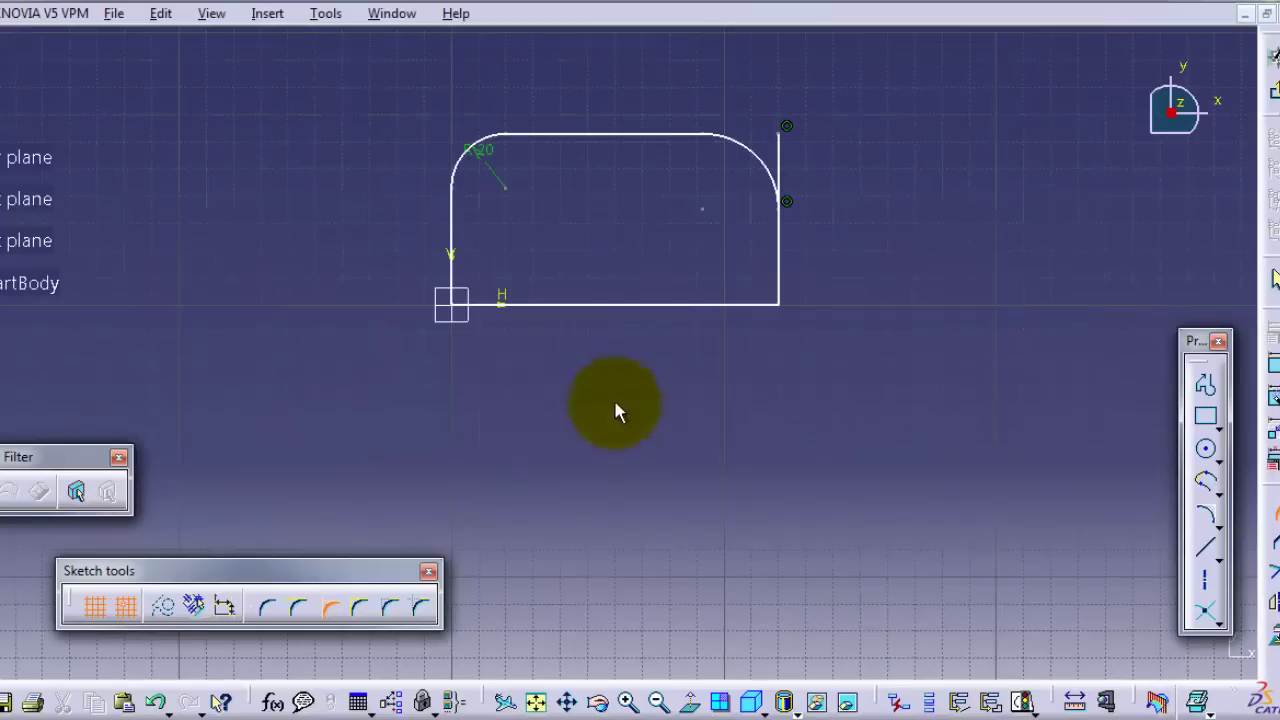
click(468, 280)
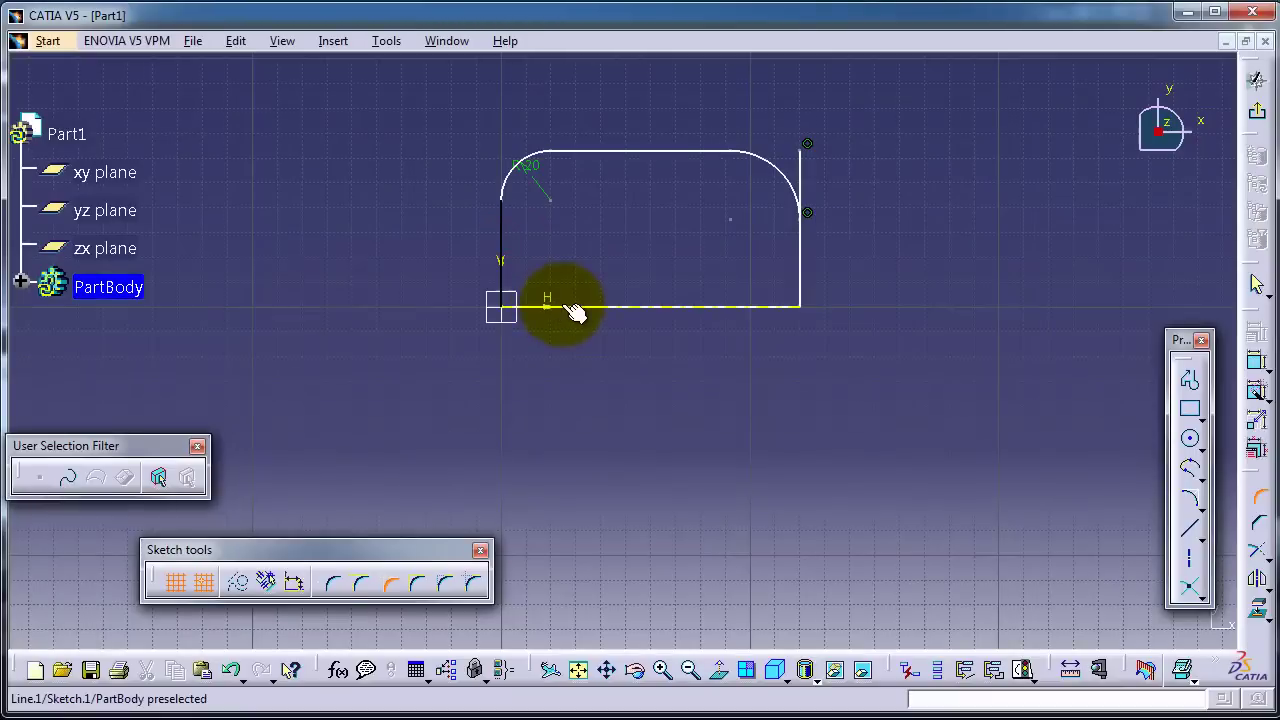
click(566, 306)
click(538, 294)
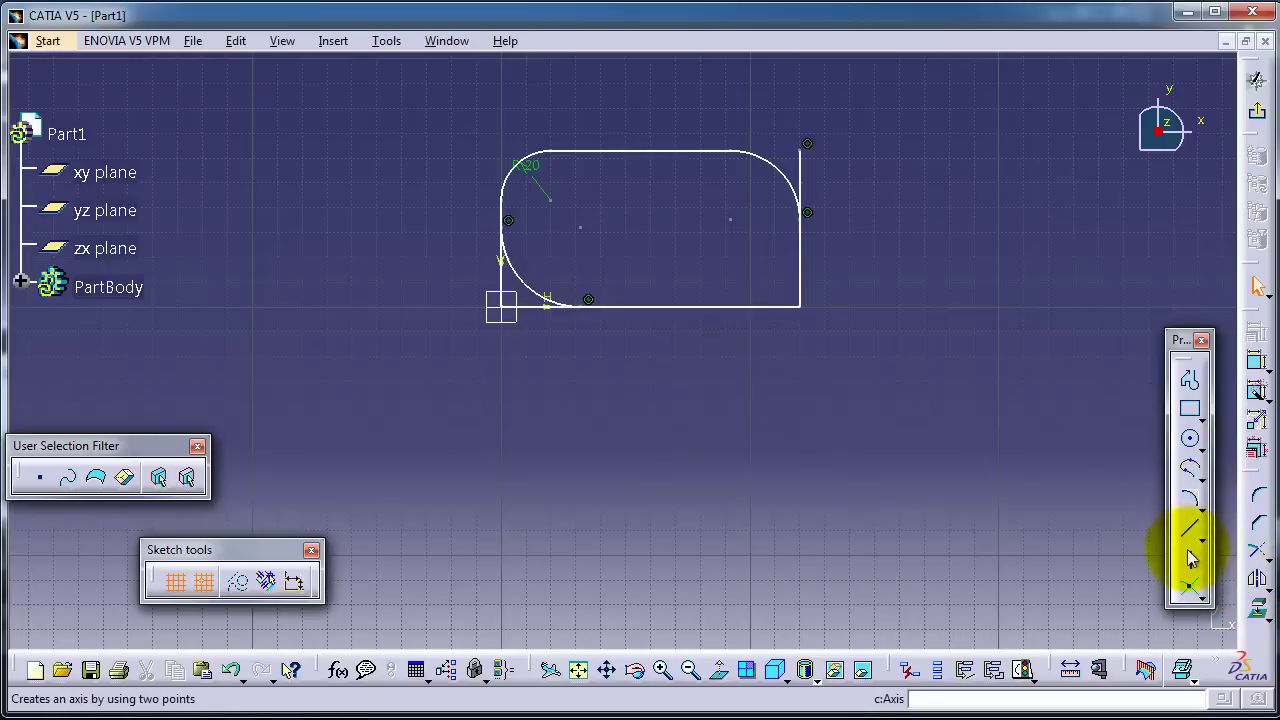
- Fillet the bottom-right corner between the bottom and right lines using Standard Lines Trim
click(1258, 506)
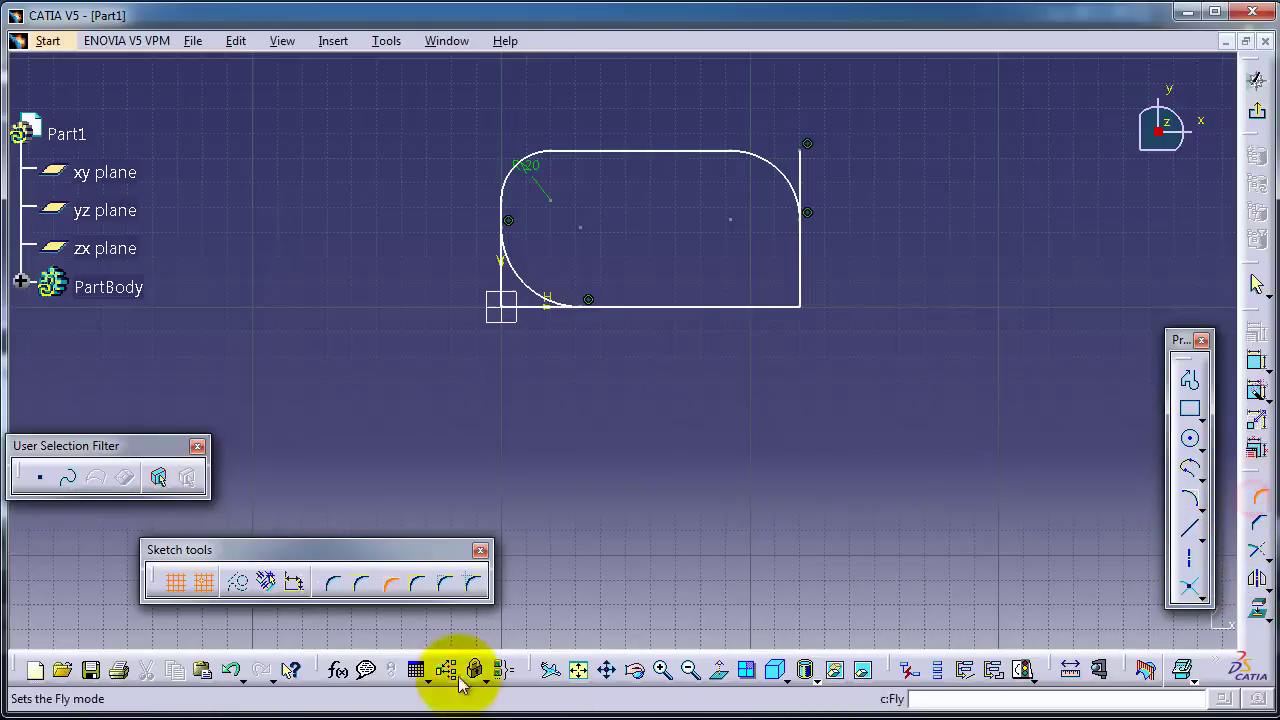
click(418, 588)
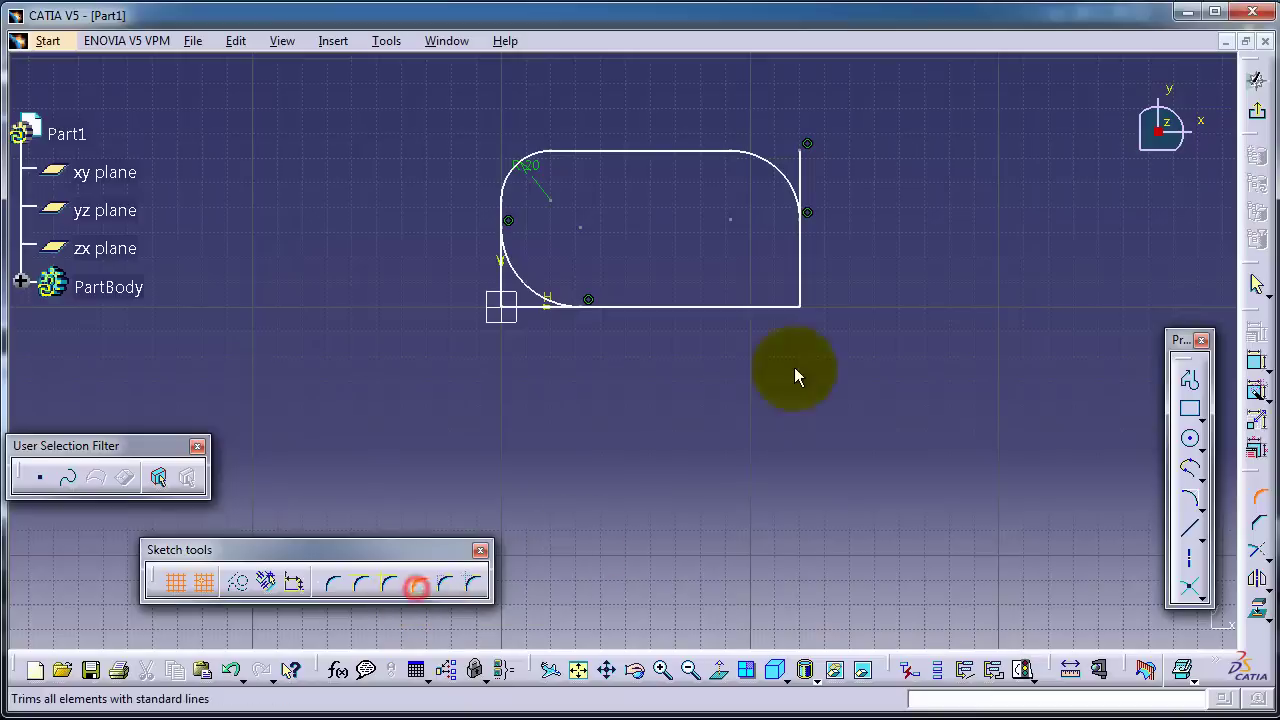
click(768, 306)
click(812, 276)
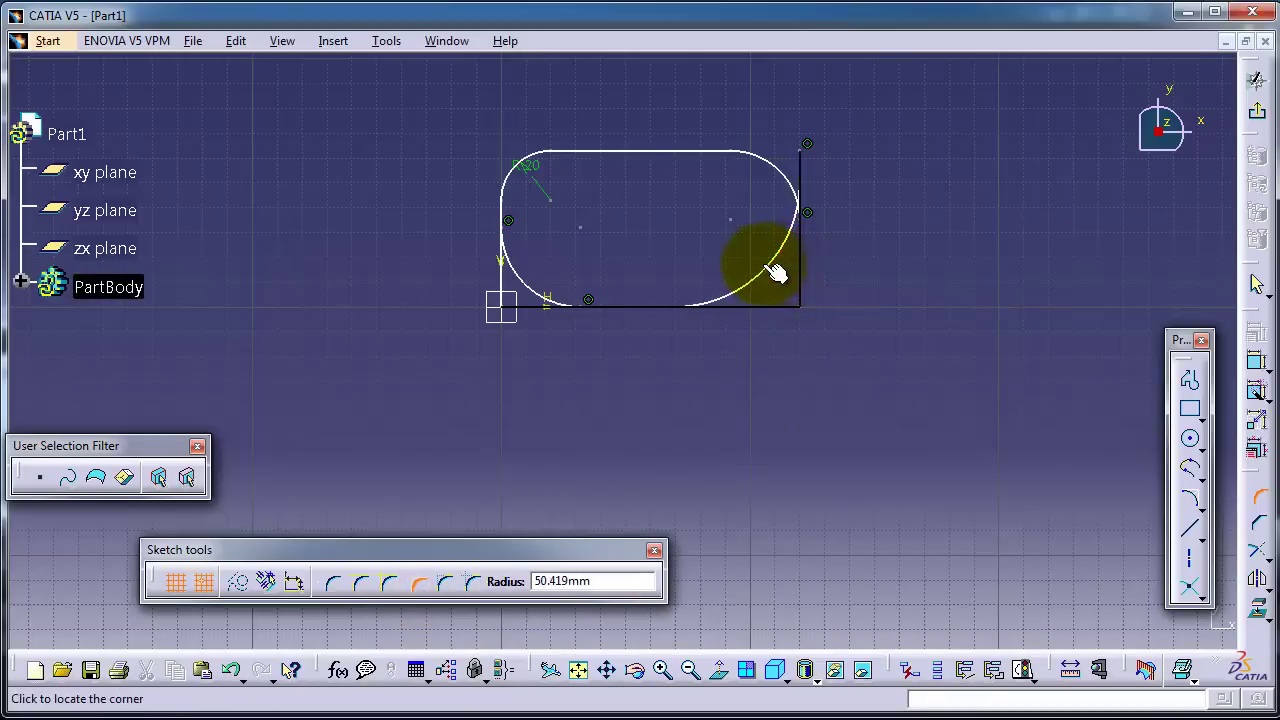
click(782, 284)
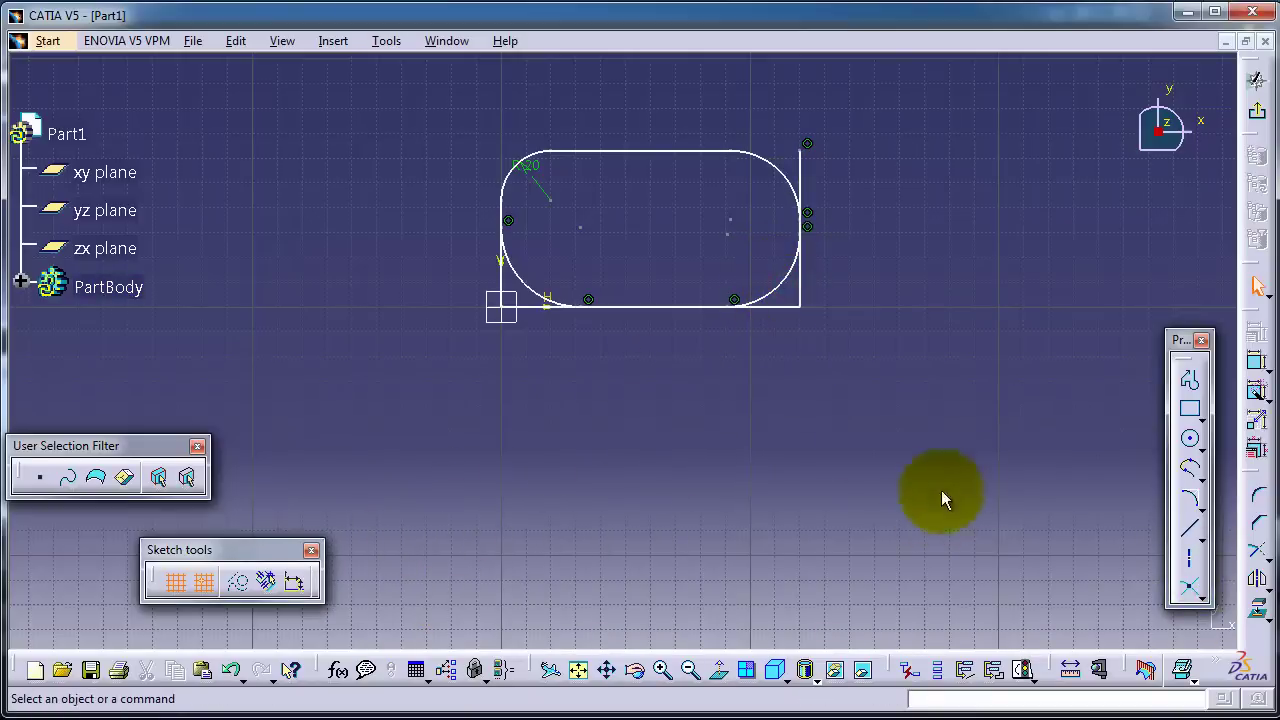
- Draw two lines from a shared left point forming a narrow V below the rectangle
click(1189, 408)
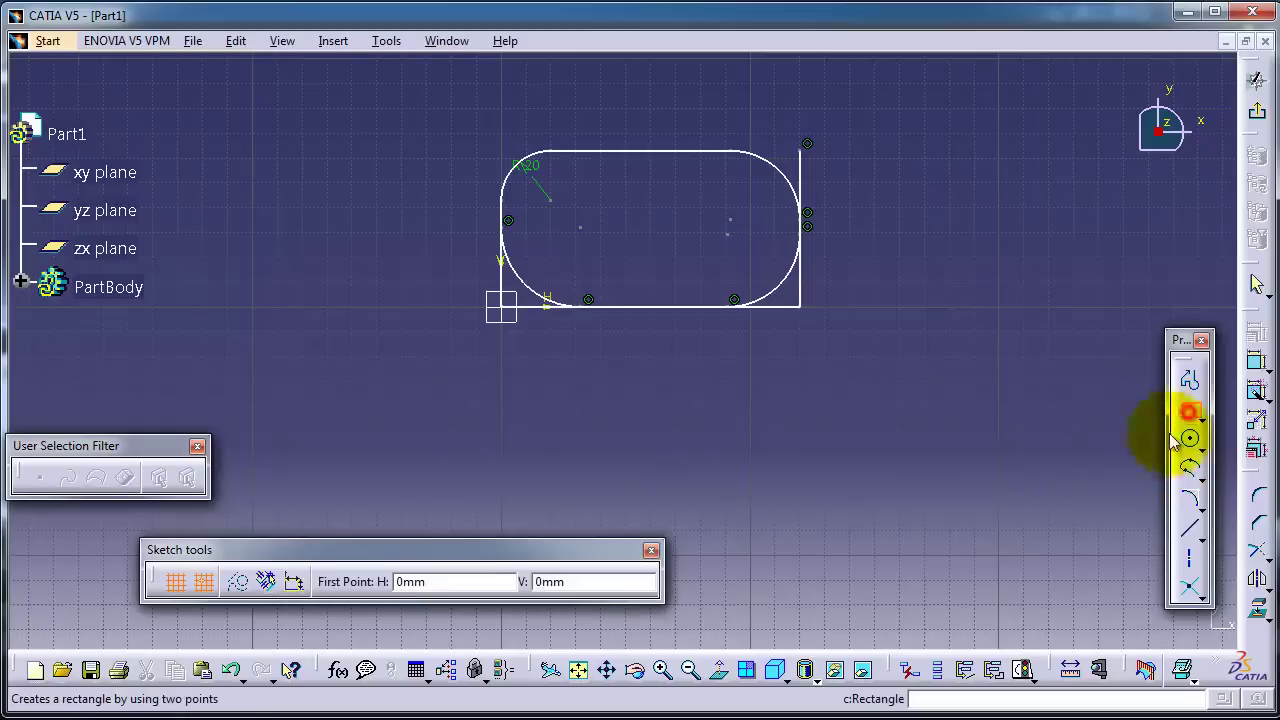
click(1189, 528)
click(526, 456)
click(973, 332)
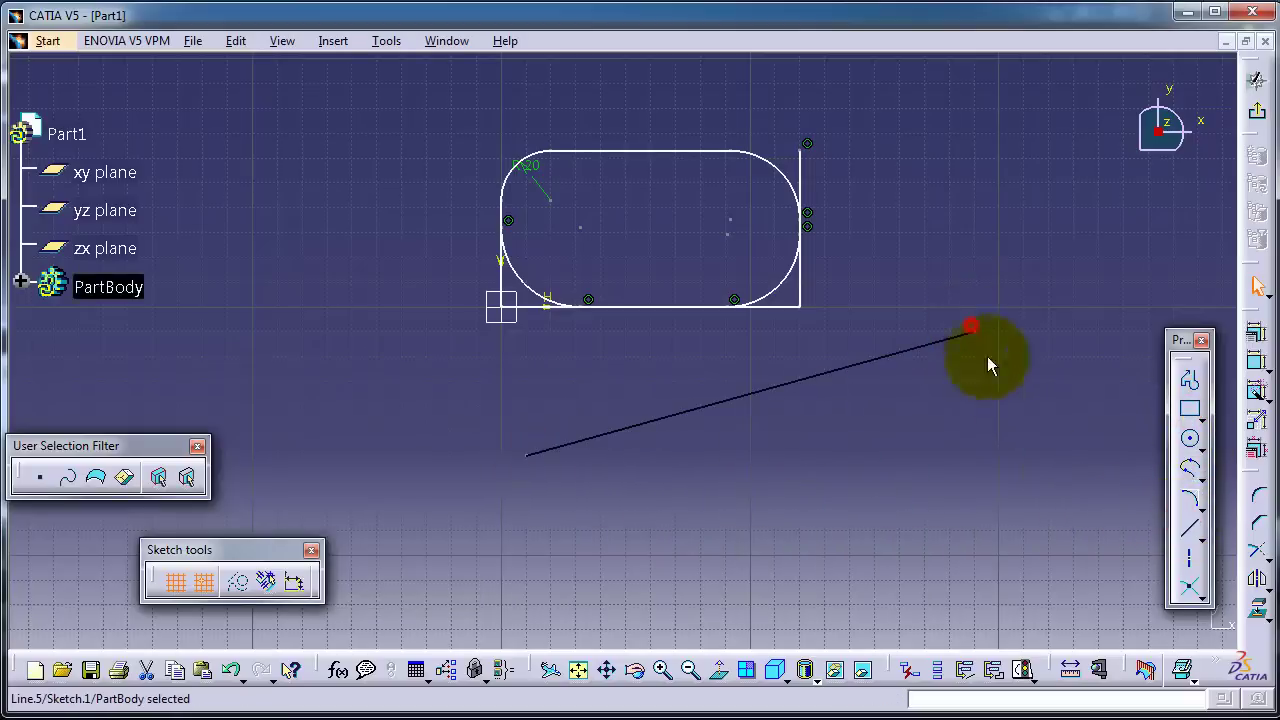
click(1189, 528)
click(522, 455)
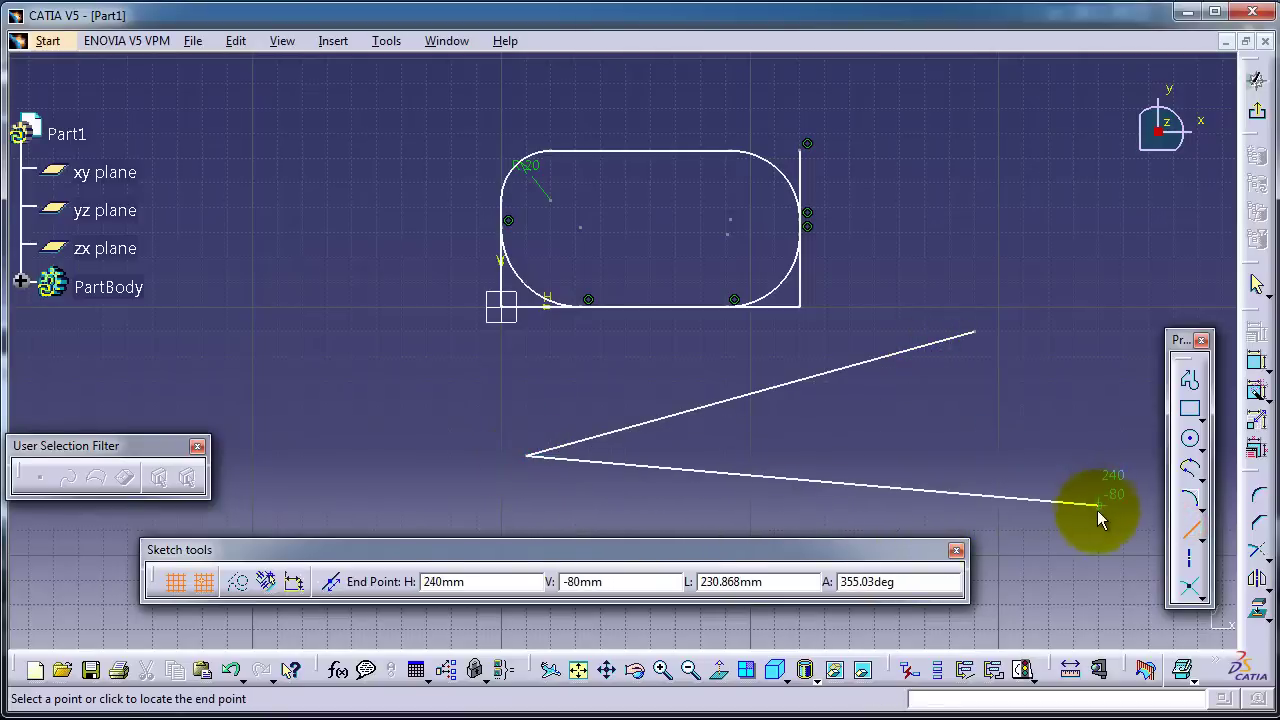
click(1072, 531)
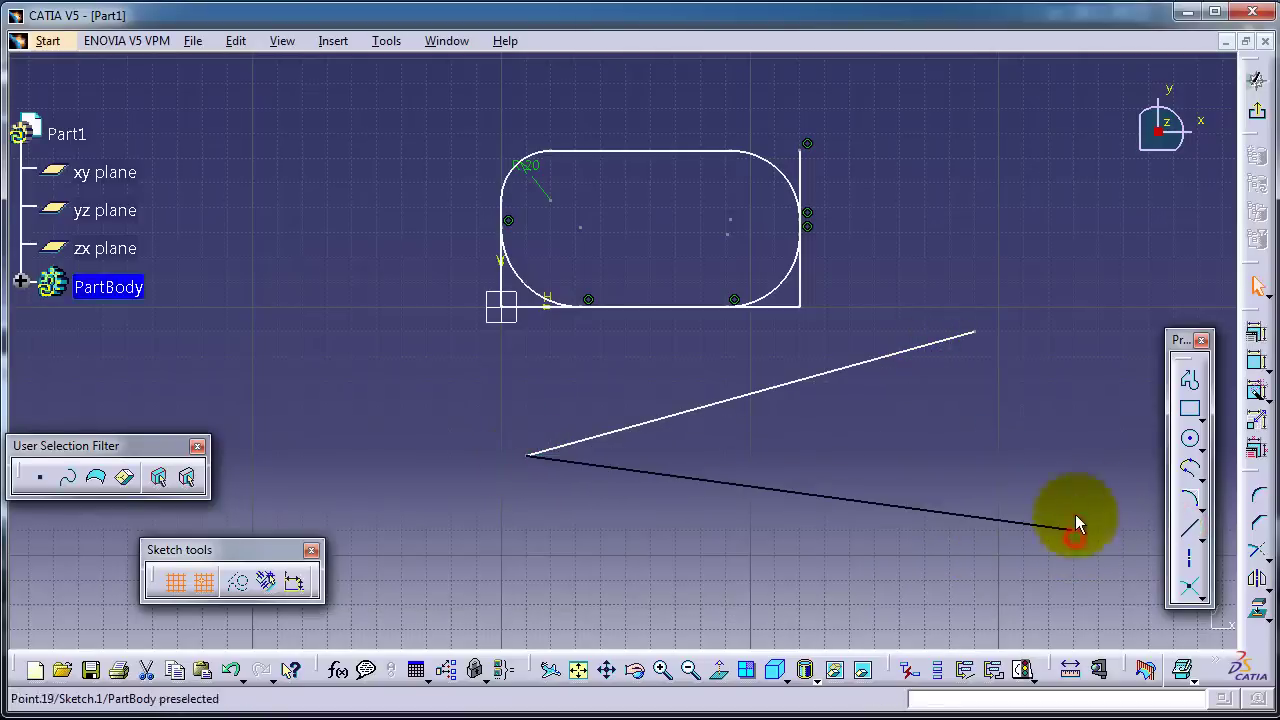
- Draw a third line from above the V's right side down across both V lines
click(1200, 538)
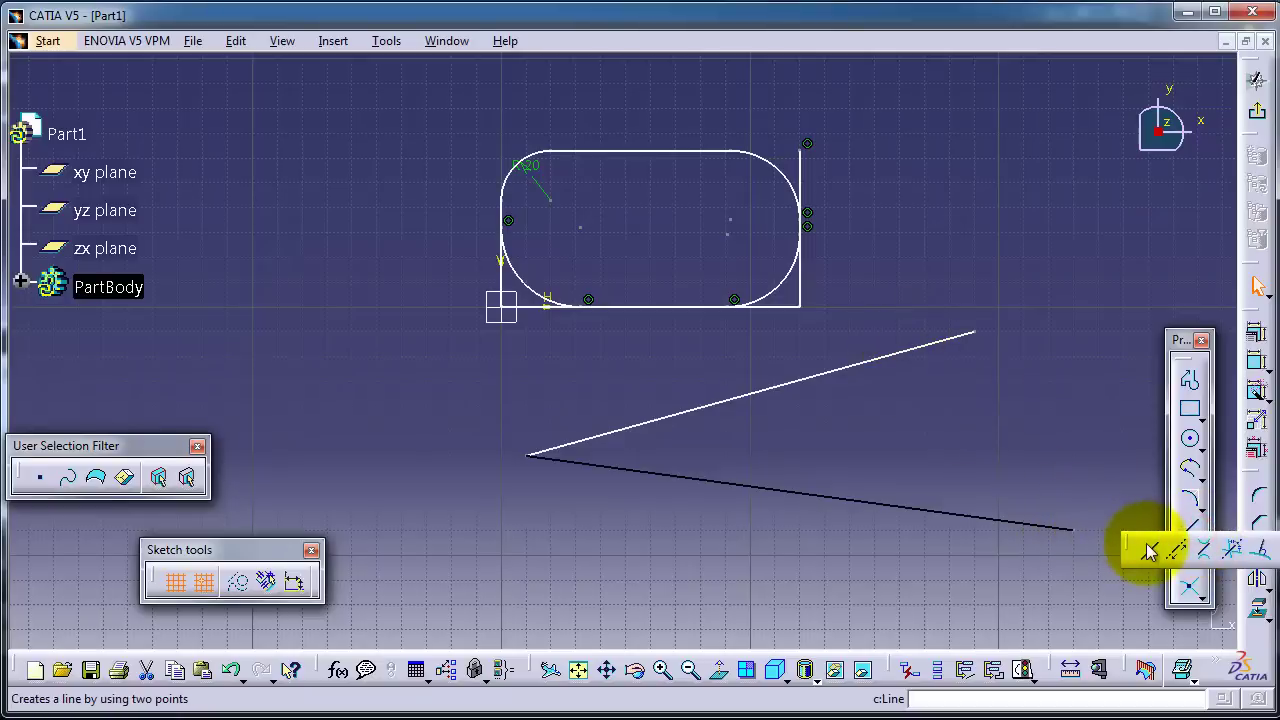
click(1147, 548)
click(876, 289)
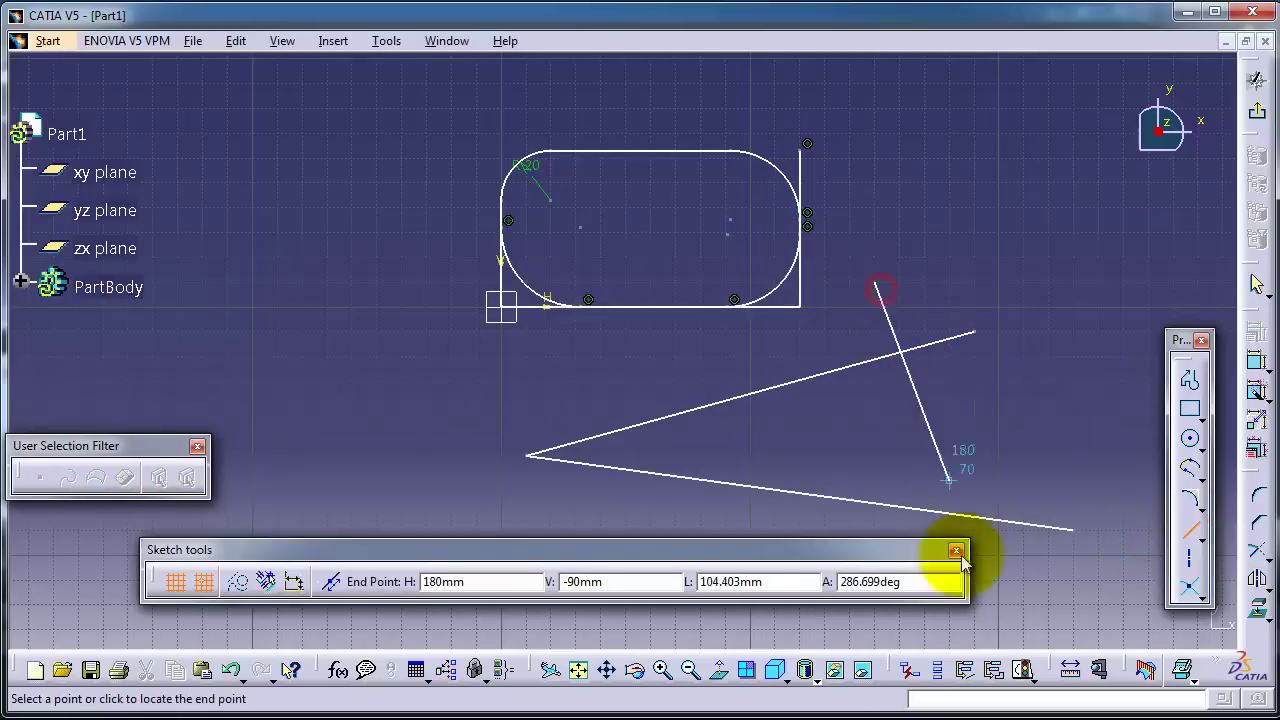
click(1064, 578)
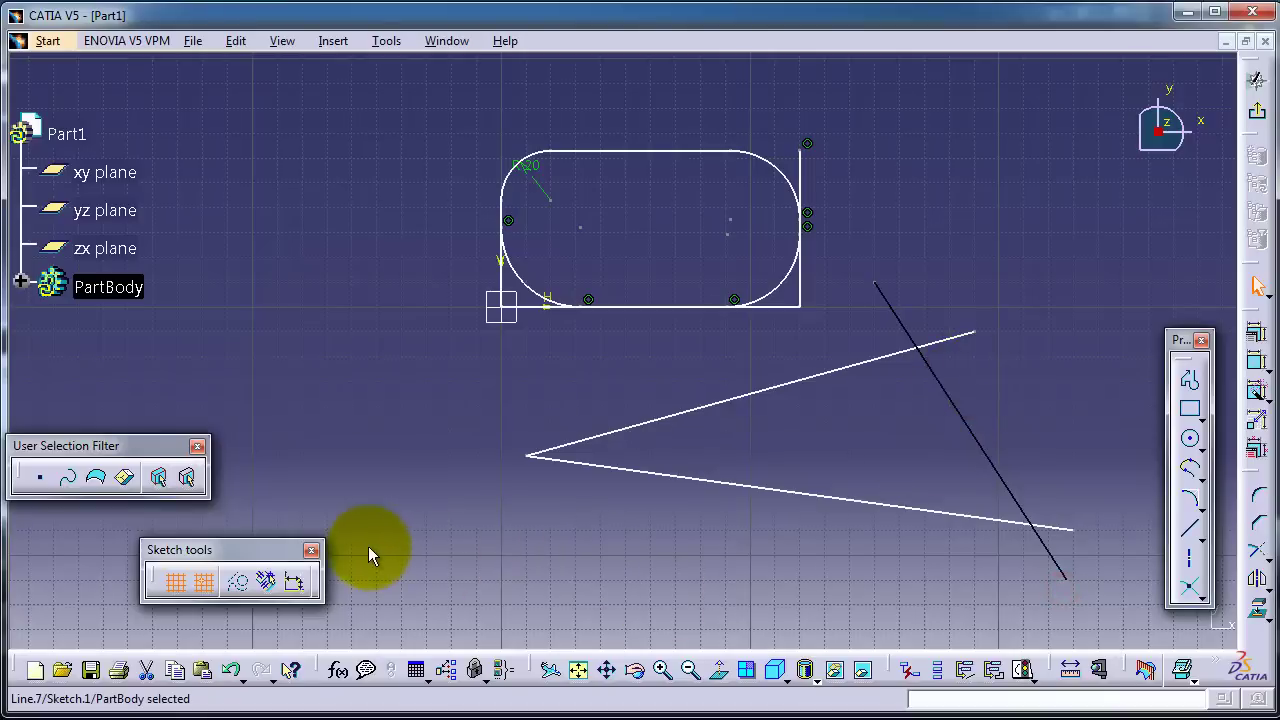
click(1257, 495)
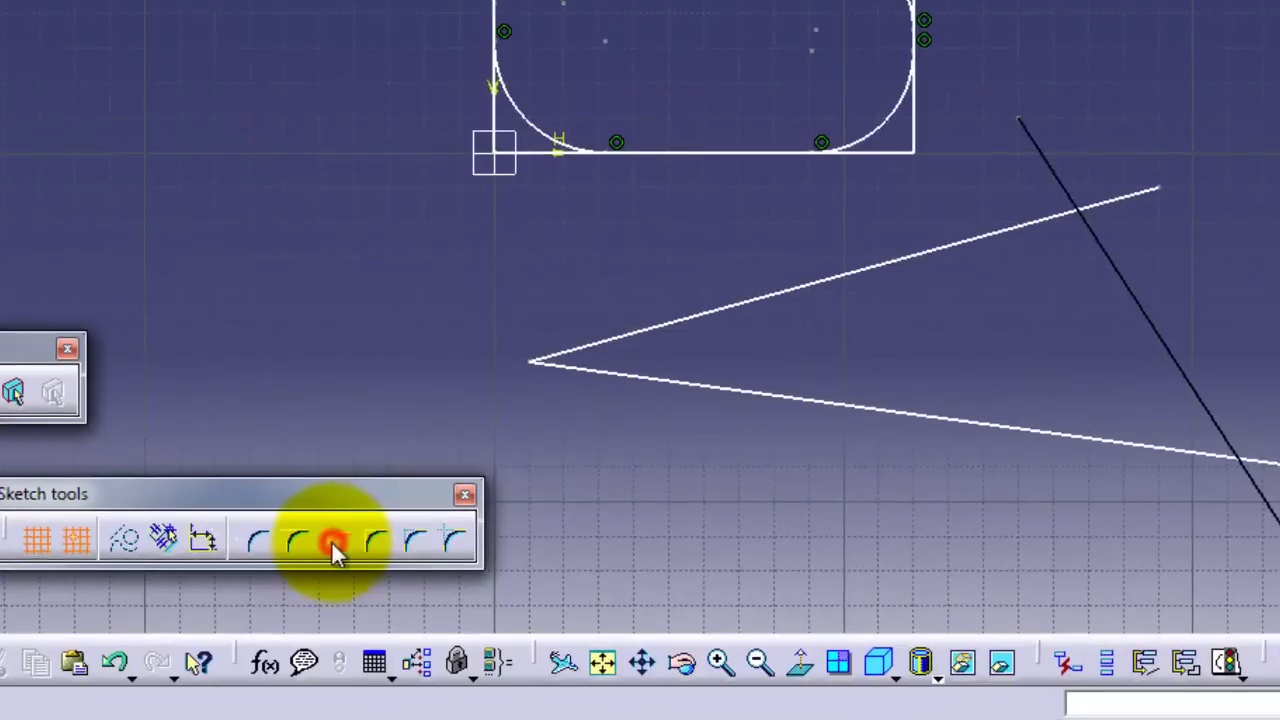
- Fillet the upper crossing of the crossing and slanted lines with No Trim
click(338, 545)
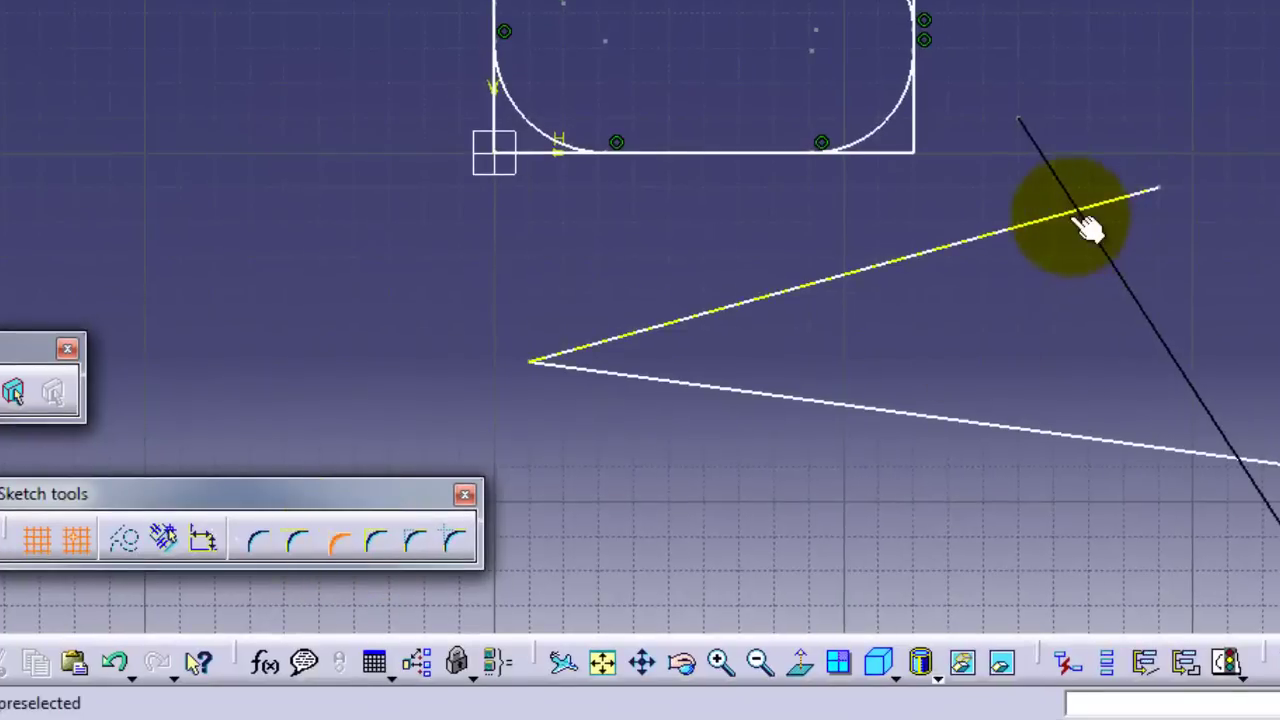
click(1068, 216)
click(1088, 259)
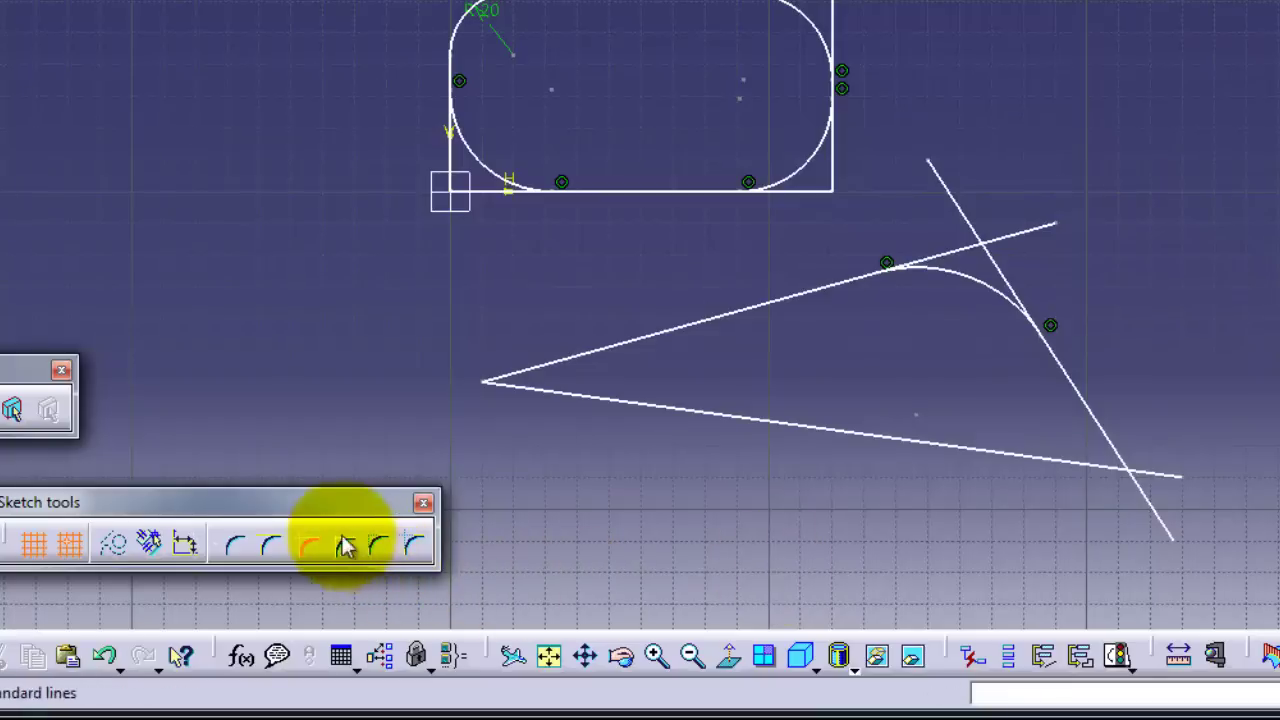
- Fillet the lower-right crossing of the slanted and lower lines with Standard Lines Trim
click(343, 548)
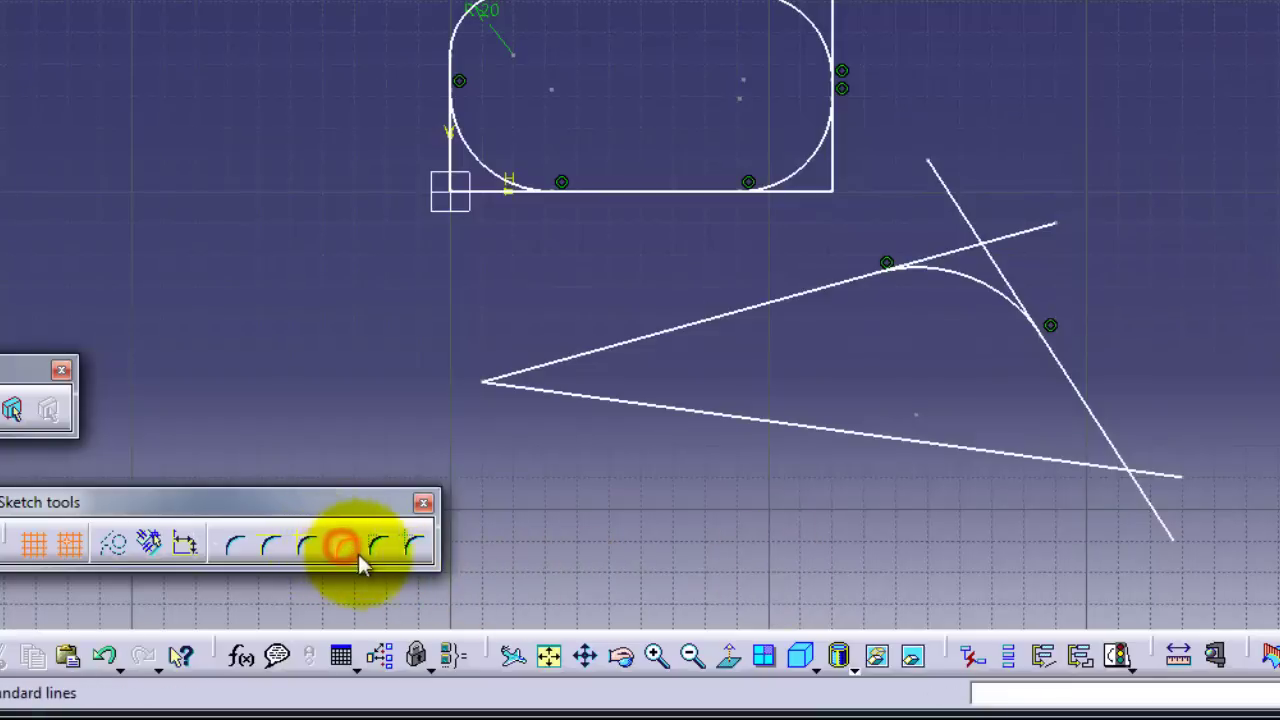
click(1108, 437)
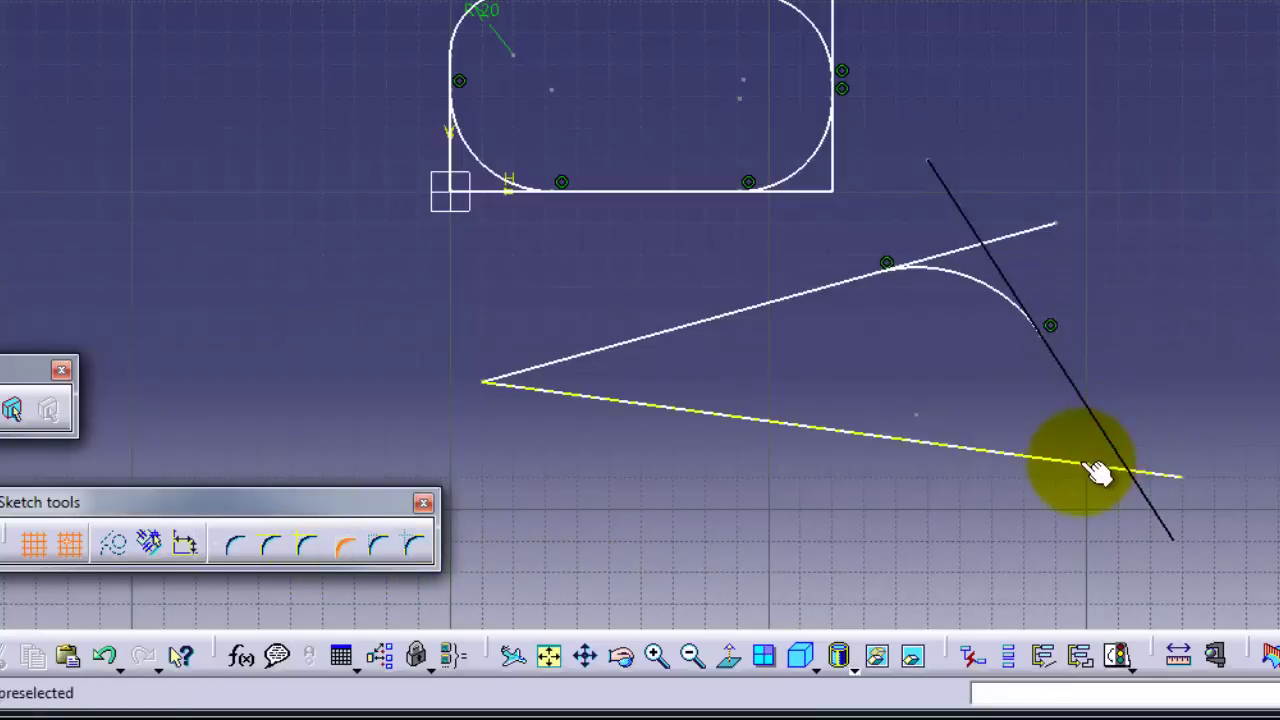
click(1098, 472)
click(1031, 437)
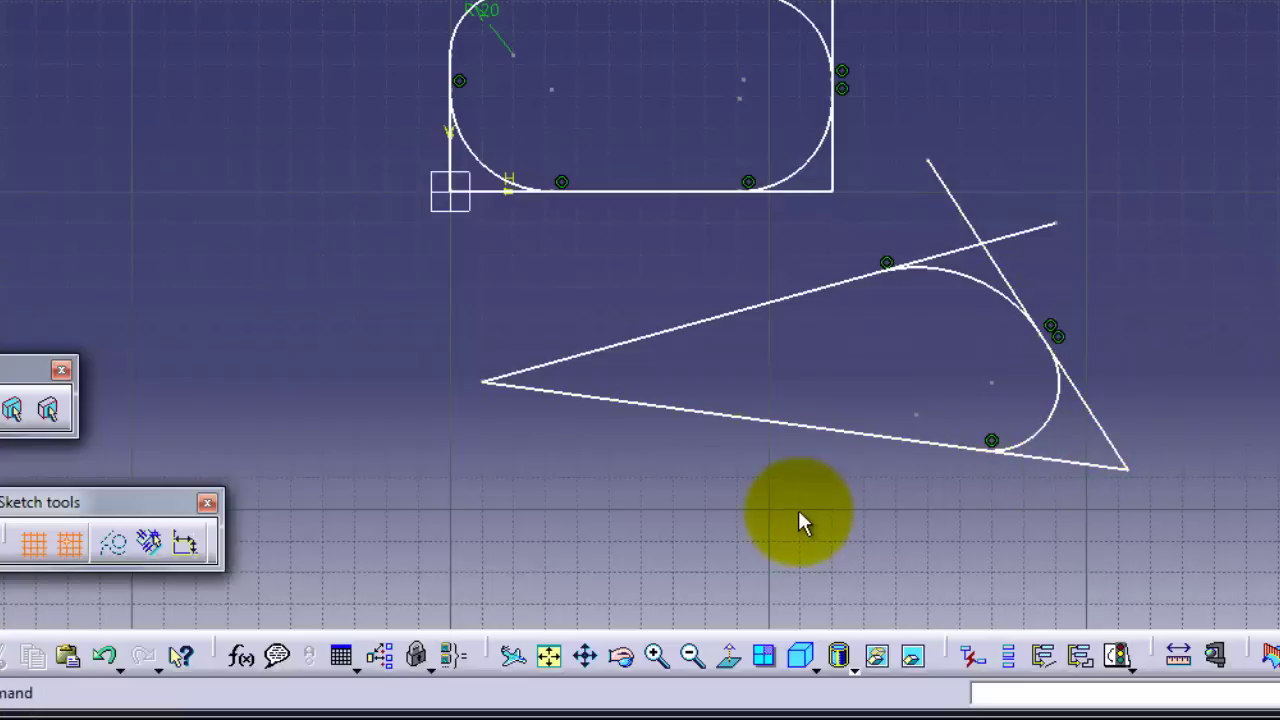
mouse_move(962, 392)
middle_down()
mouse_move(1033, 324)
mouse_move(1029, 277)
middle_up()
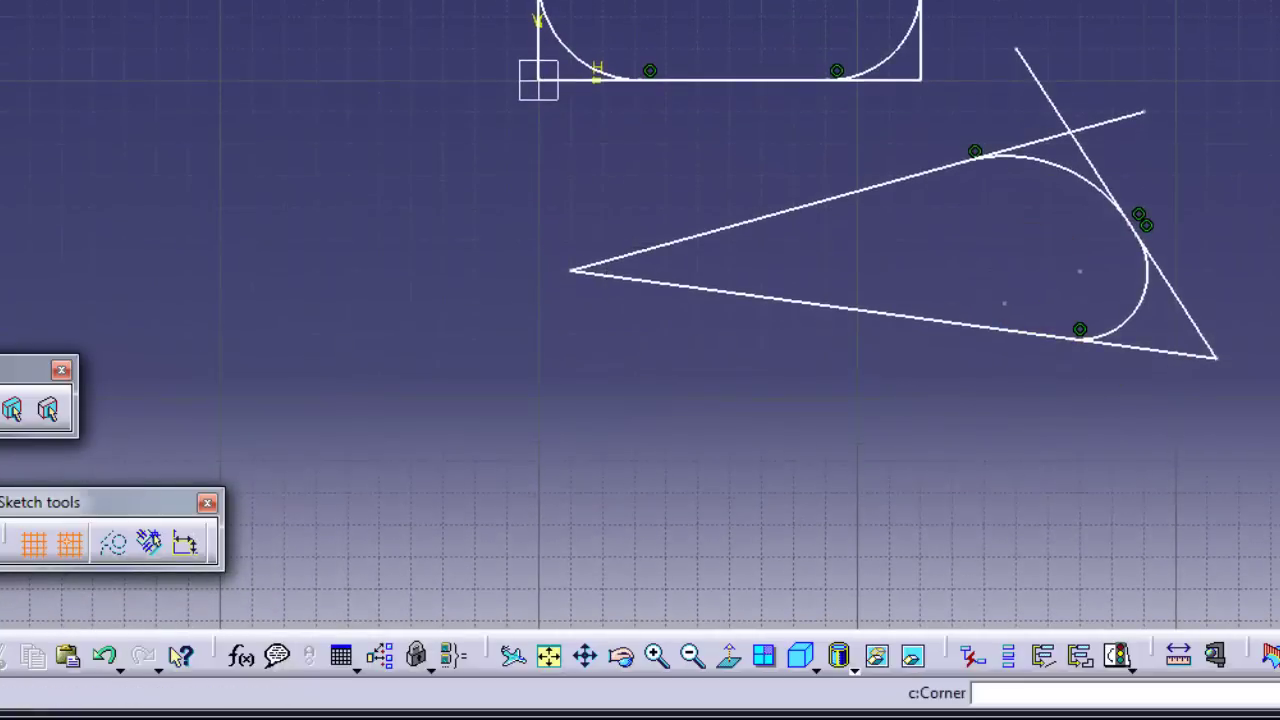
- Round the V's left tip with Construction Lines Trim, turning the cut-off ends into construction lines
click(877, 640)
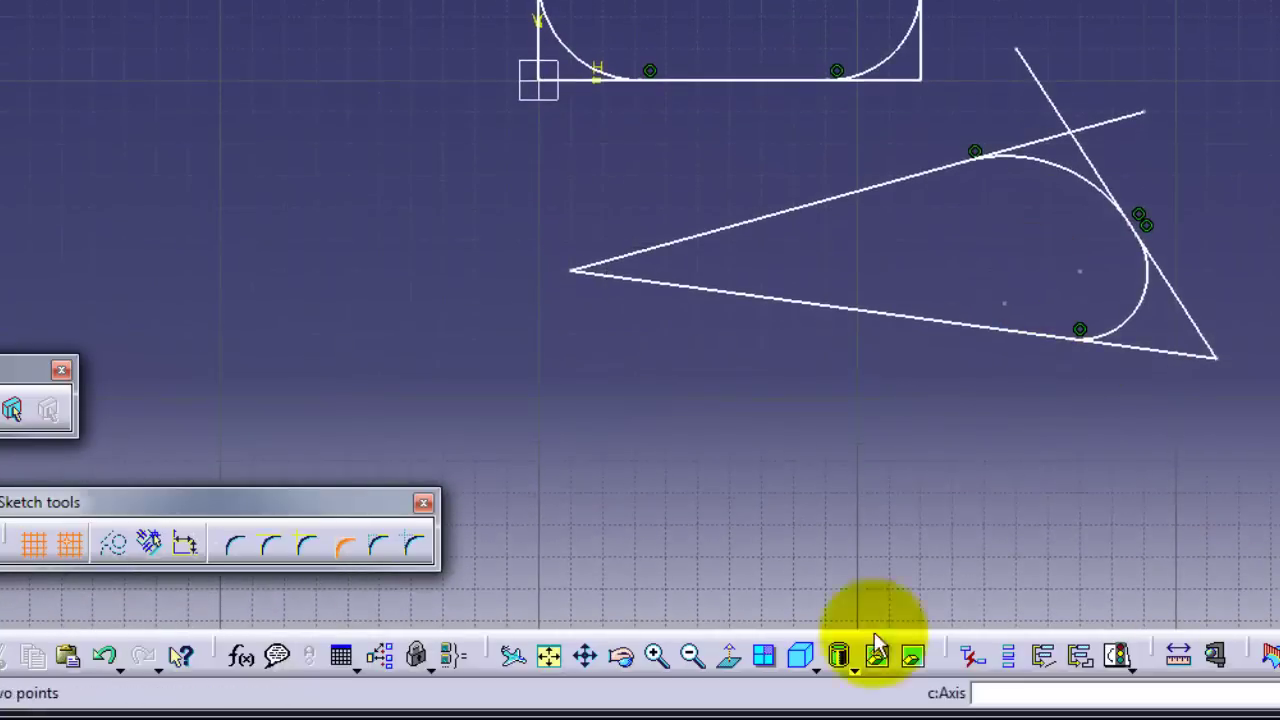
click(377, 548)
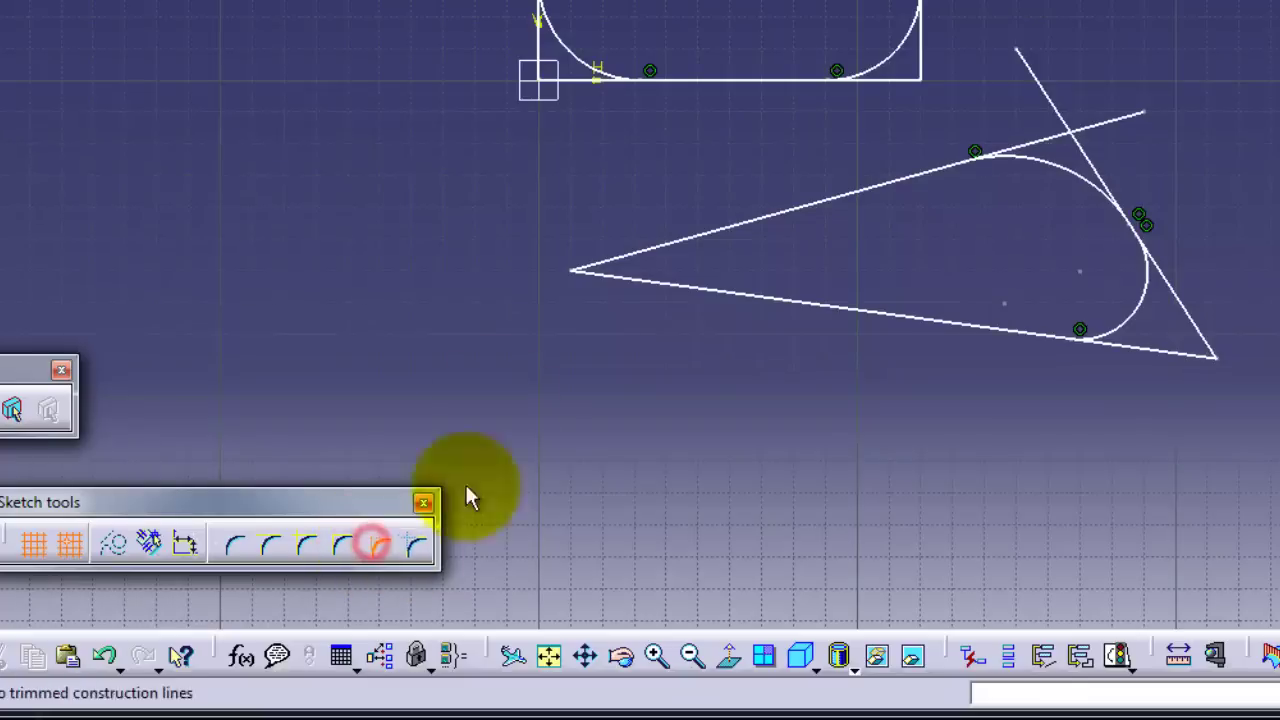
click(630, 251)
click(637, 283)
click(733, 288)
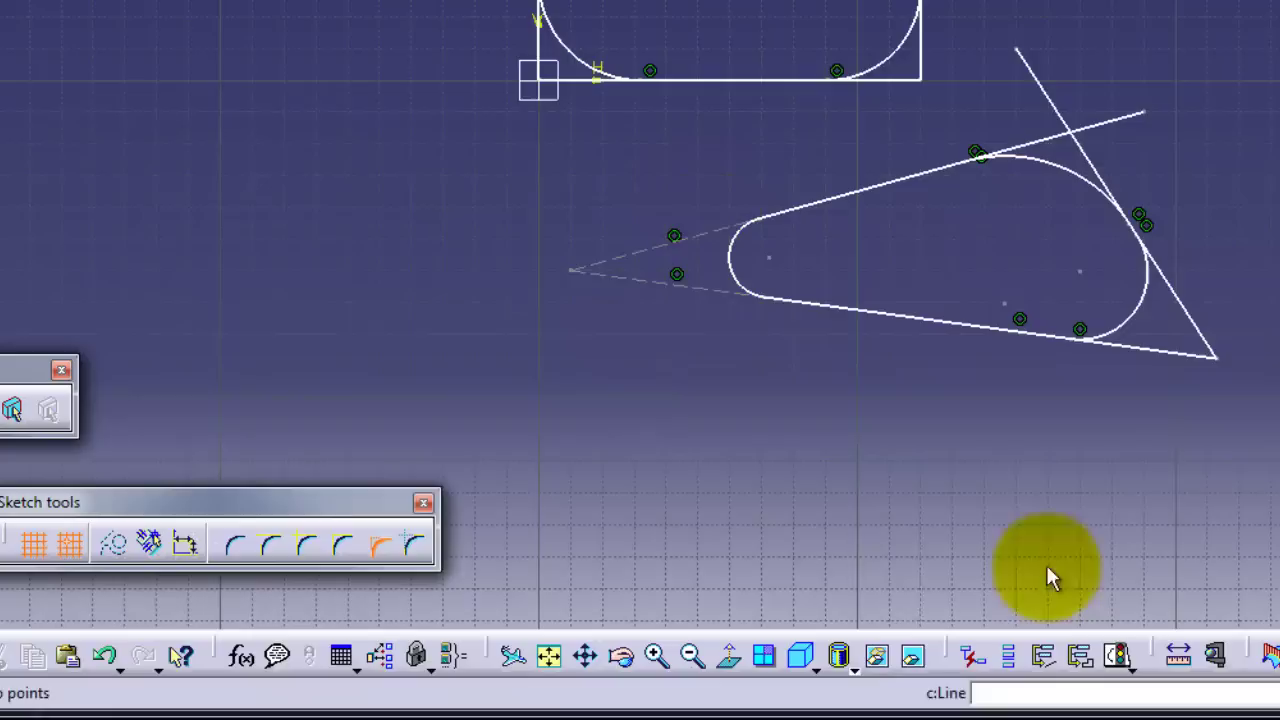
- Fillet the upper and slanted lines at the top-right crossing using Construction Lines No Trim
click(424, 560)
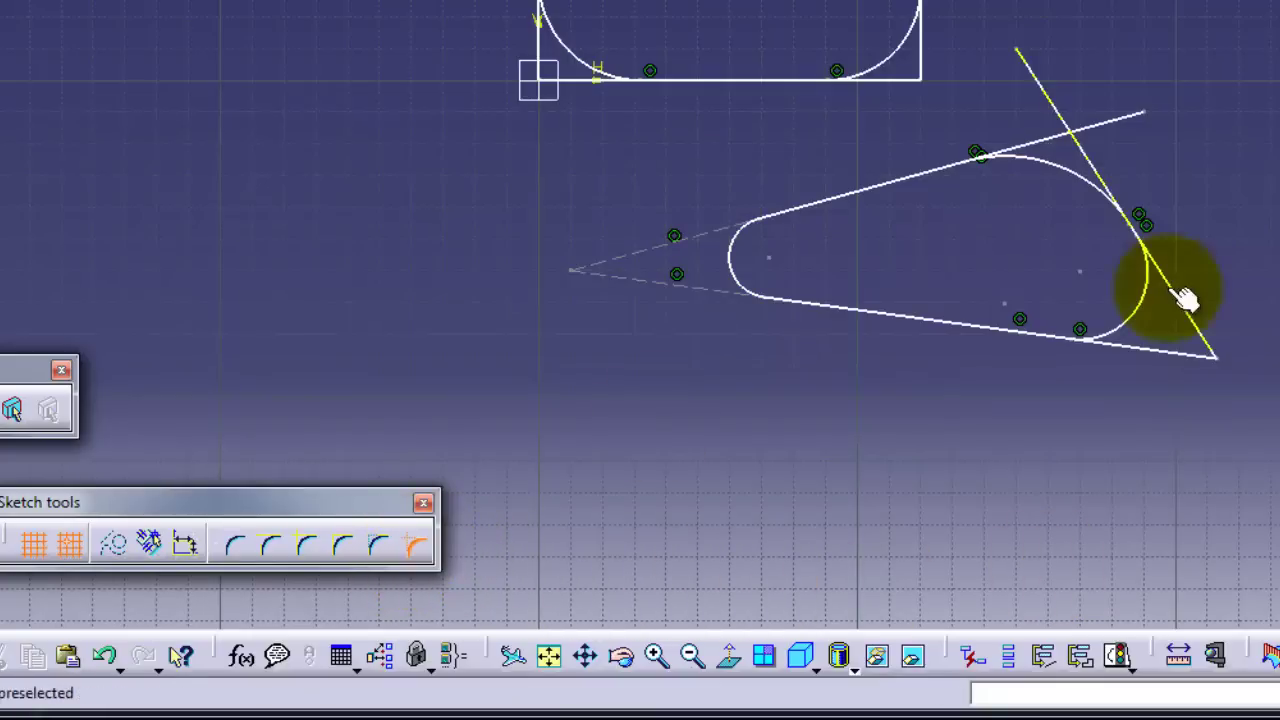
click(1044, 141)
click(1090, 162)
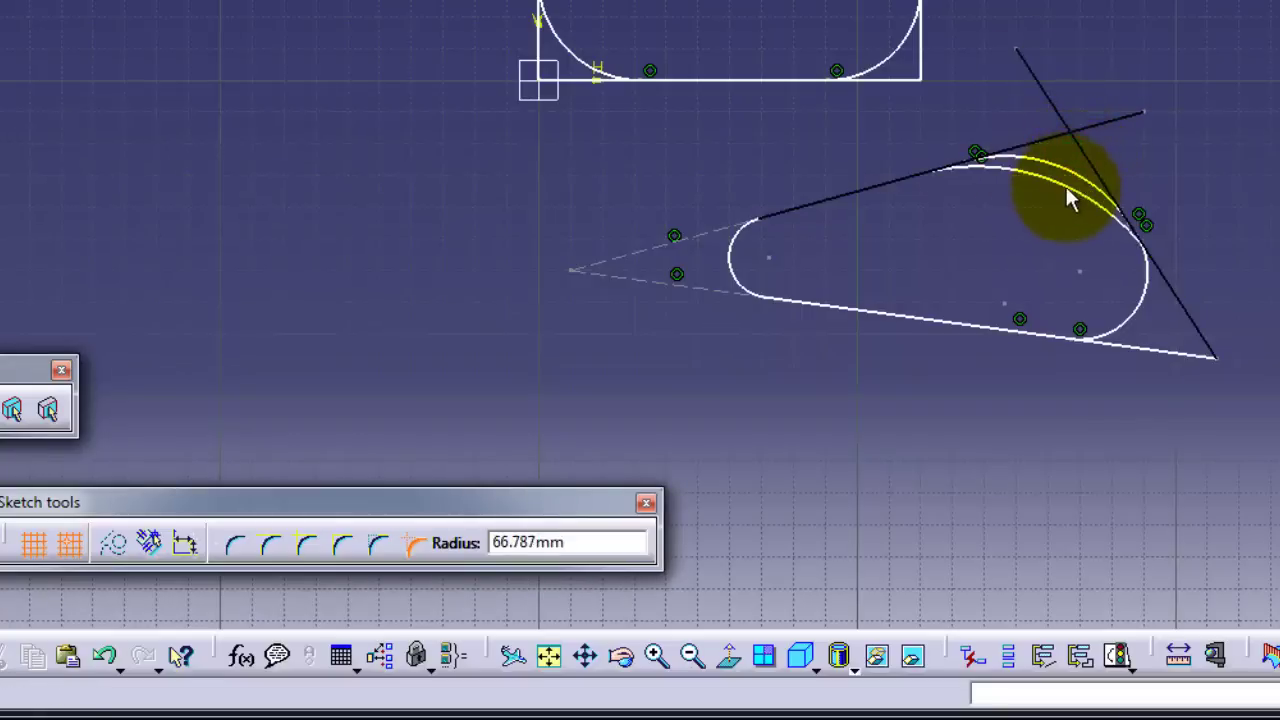
click(1066, 194)
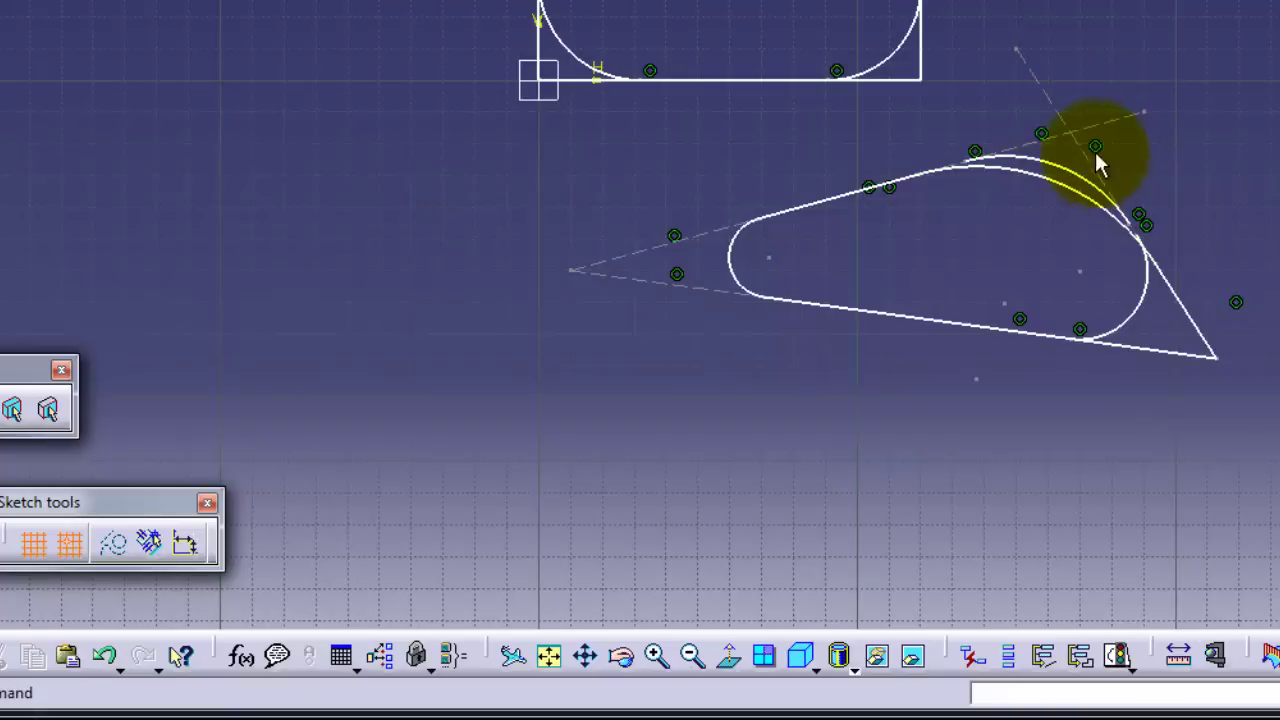
mouse_move(1131, 177)
middle_down()
mouse_move(954, 189)
mouse_move(938, 205)
middle_up()
mouse_move(855, 265)
middle_down()
mouse_move(877, 368)
mouse_move(910, 395)
middle_up()
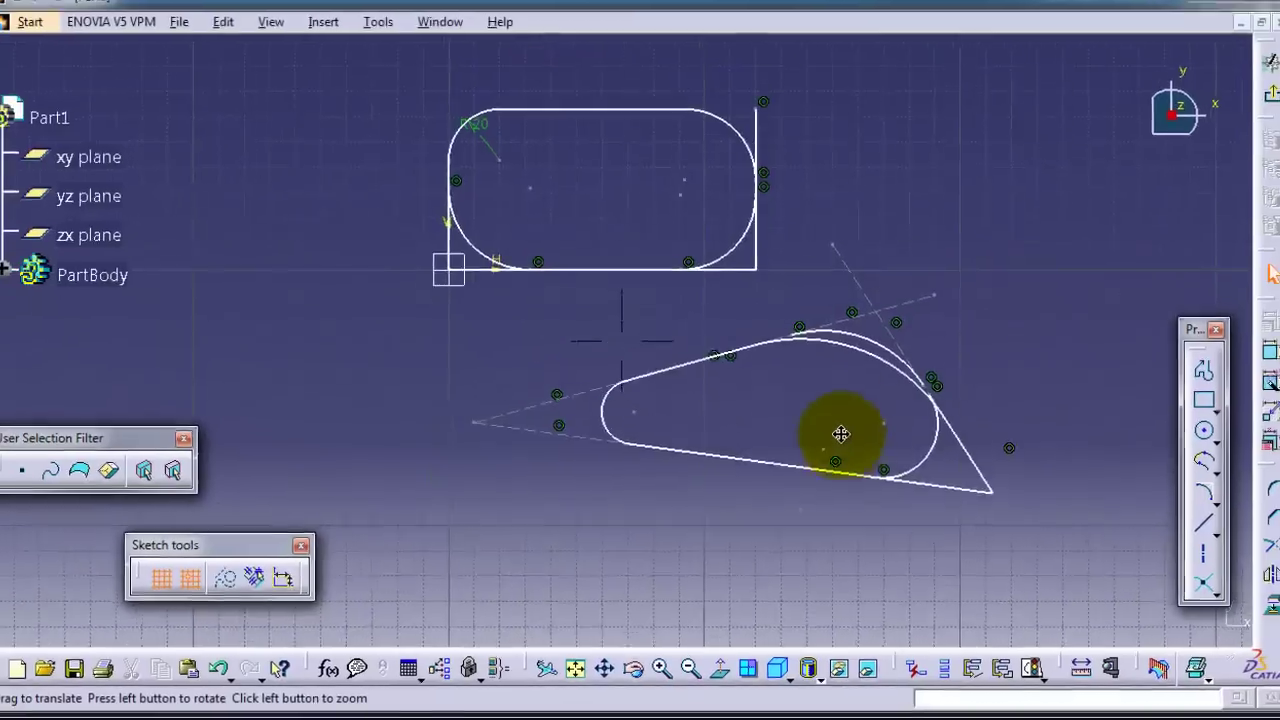
middle_drag(866, 466, 884, 424)
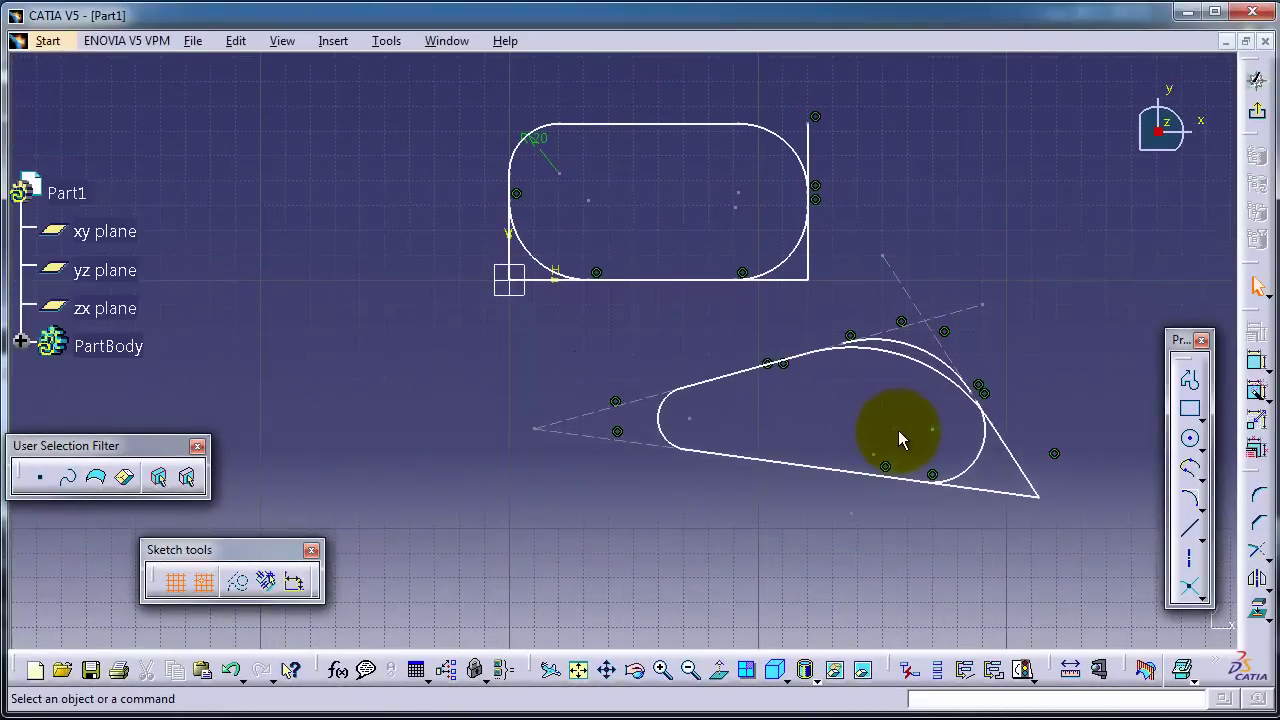
click(333, 40)
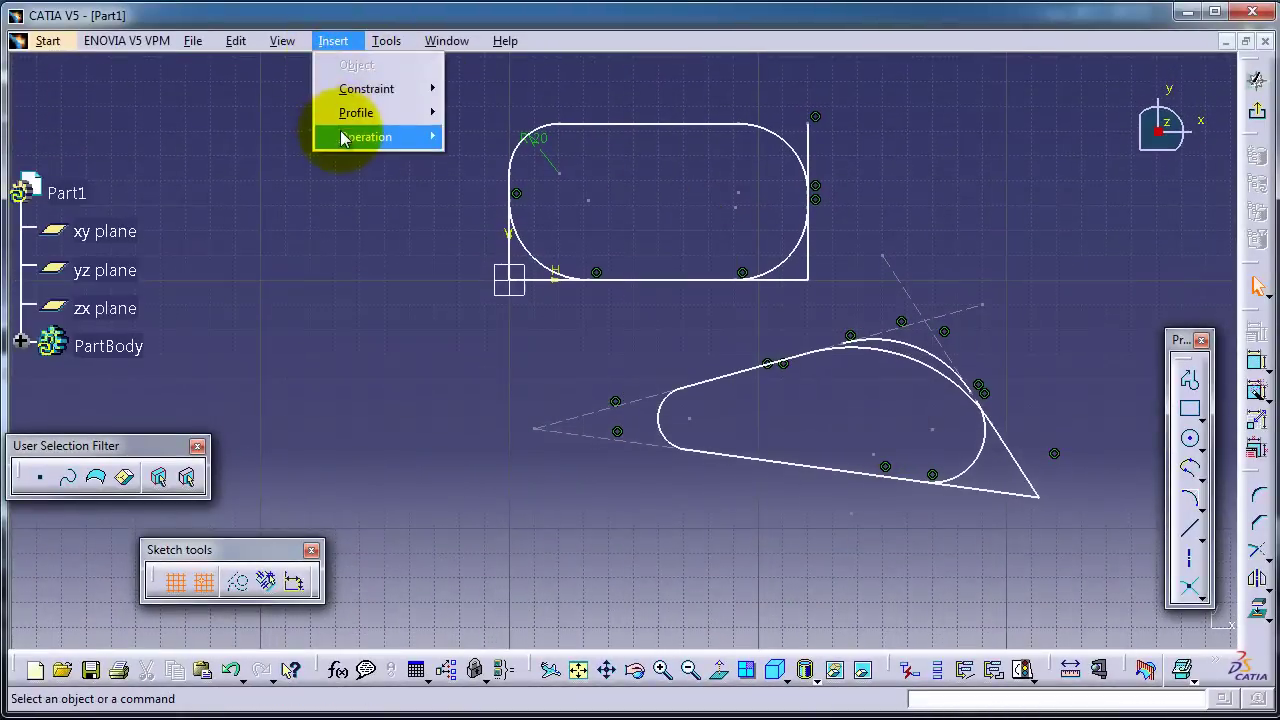
mouse_move(343, 137)
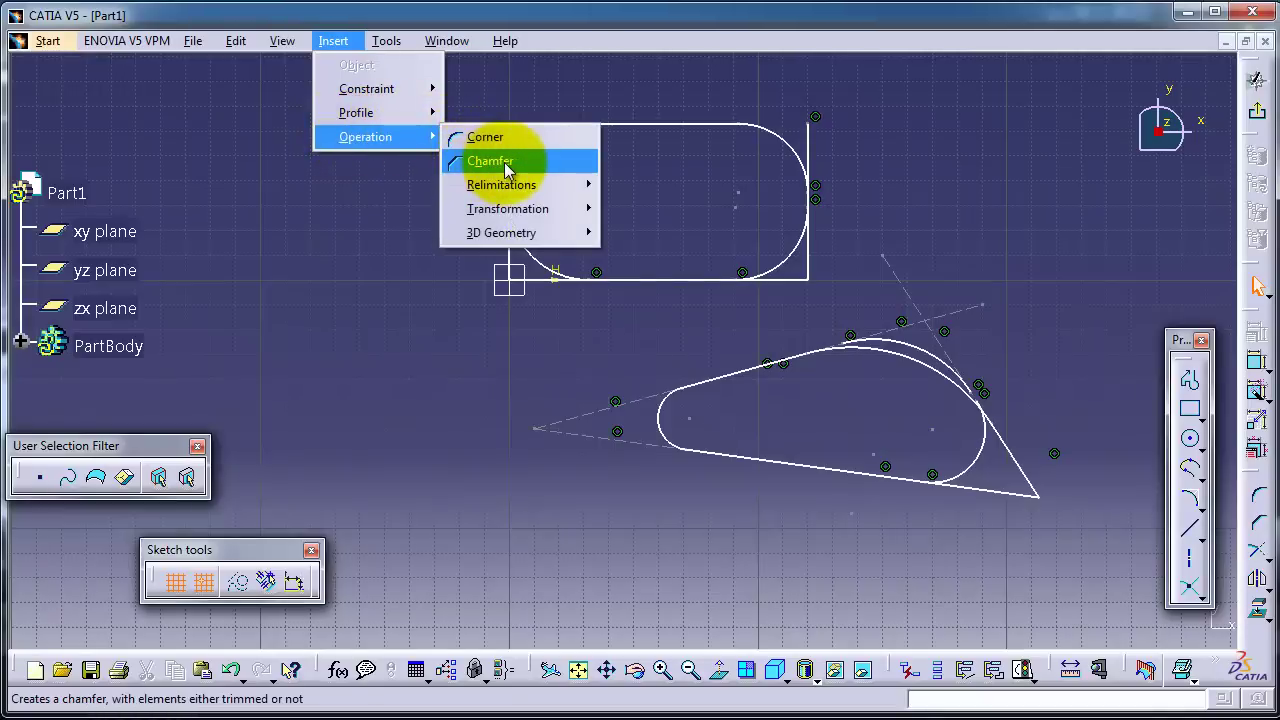
click(872, 563)
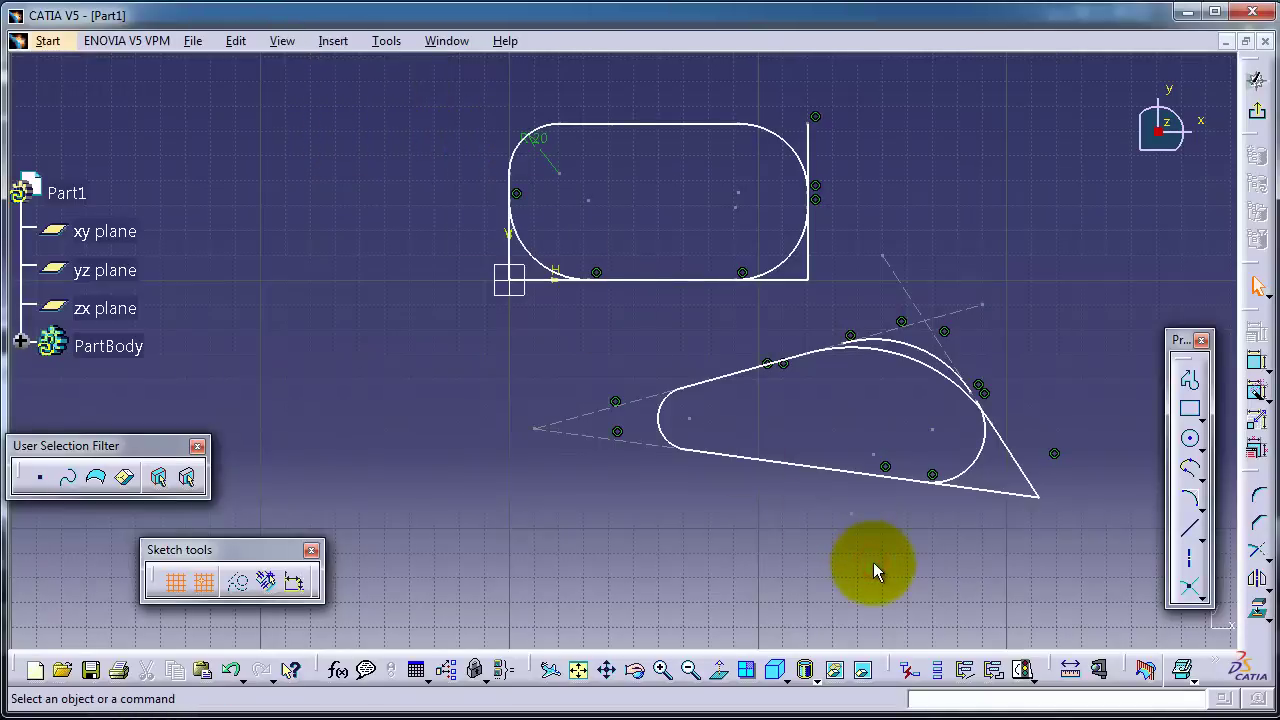